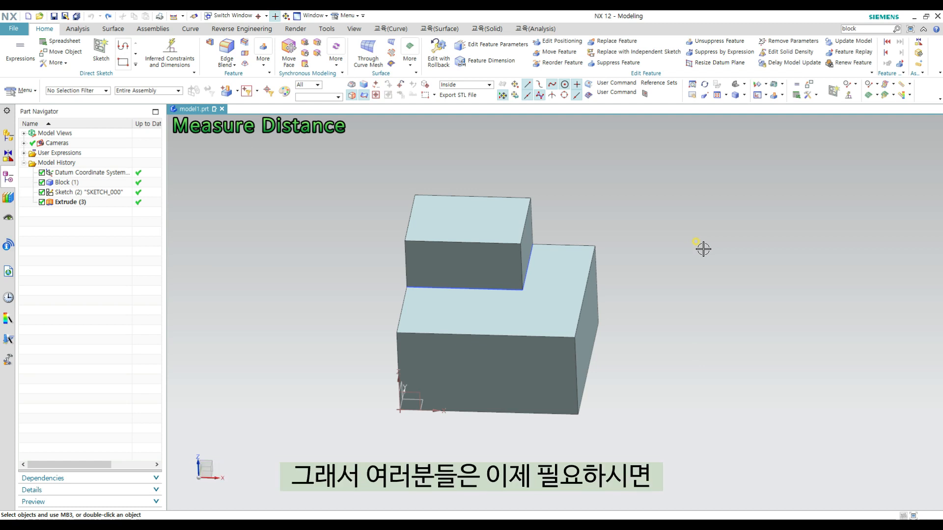
Search the available commands for "measure", look over the matching measurement commands, and close the search.
click(867, 28)
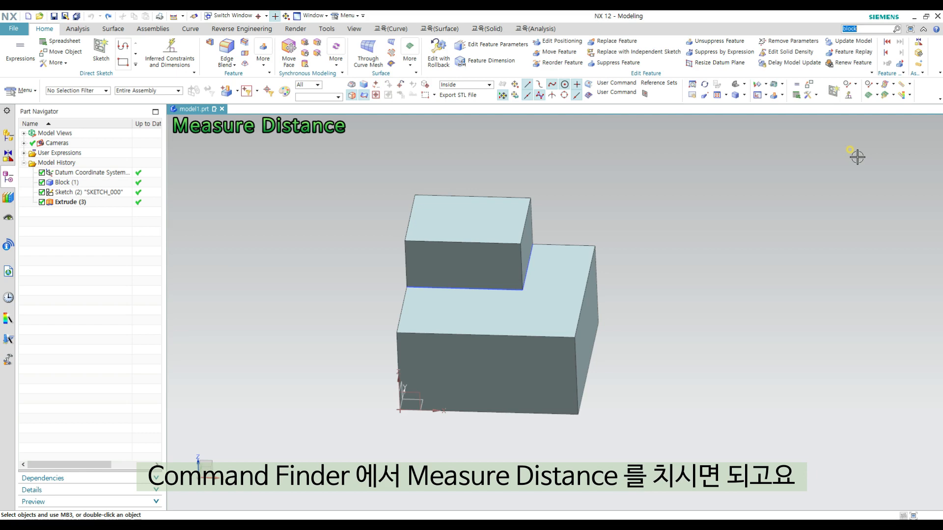
text(measure)
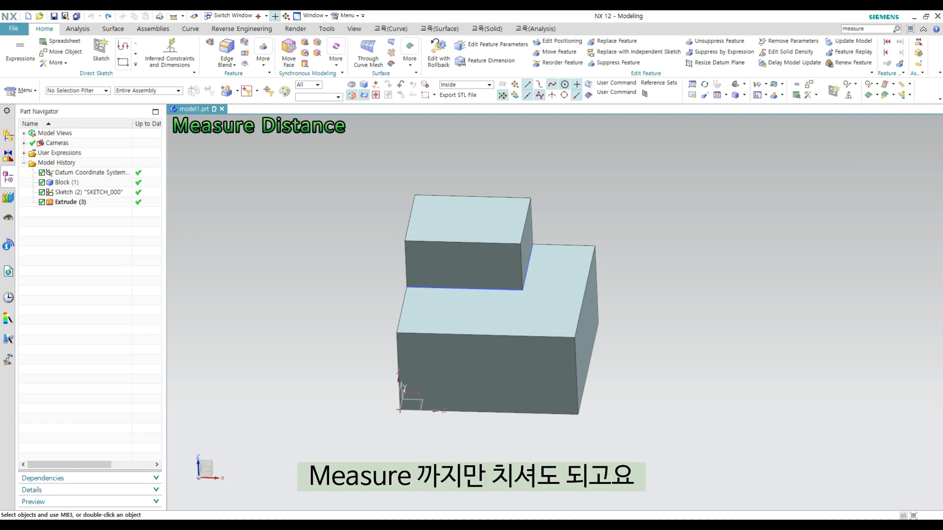
key(Return)
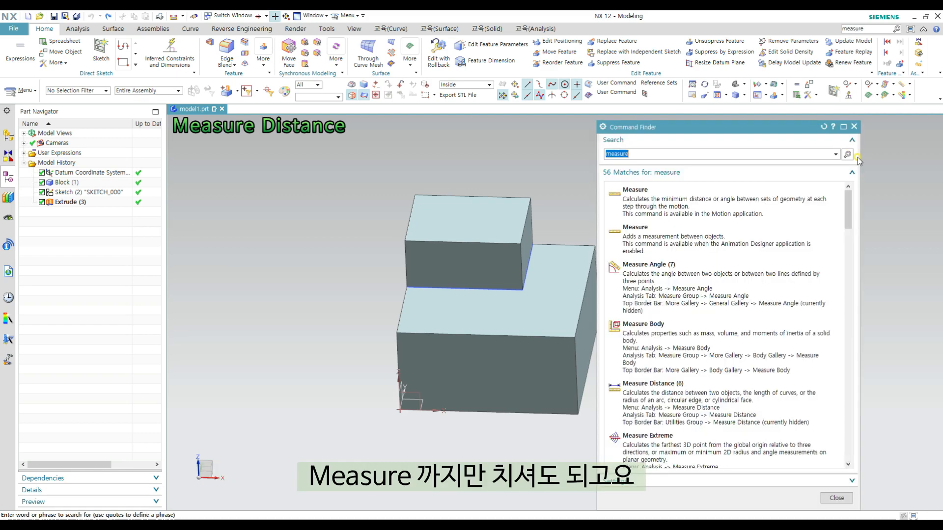
mouse_move(699, 402)
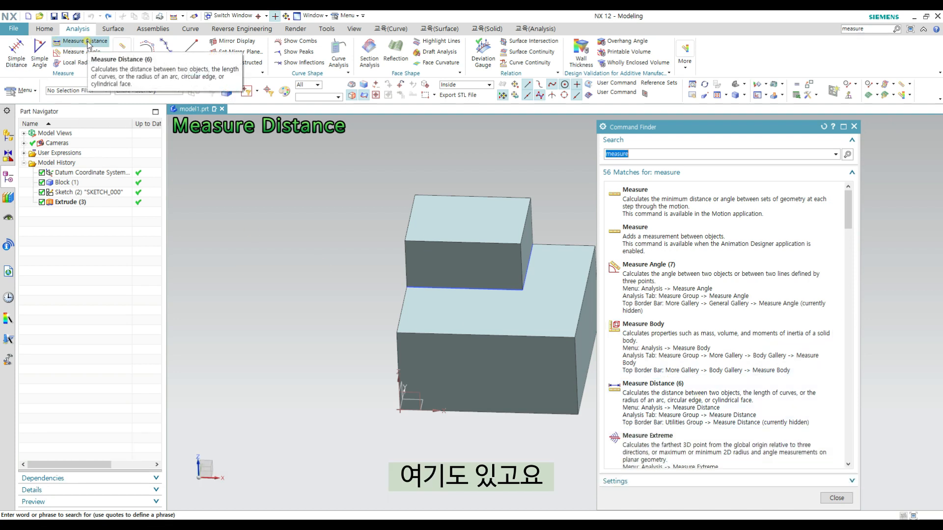
key(Escape)
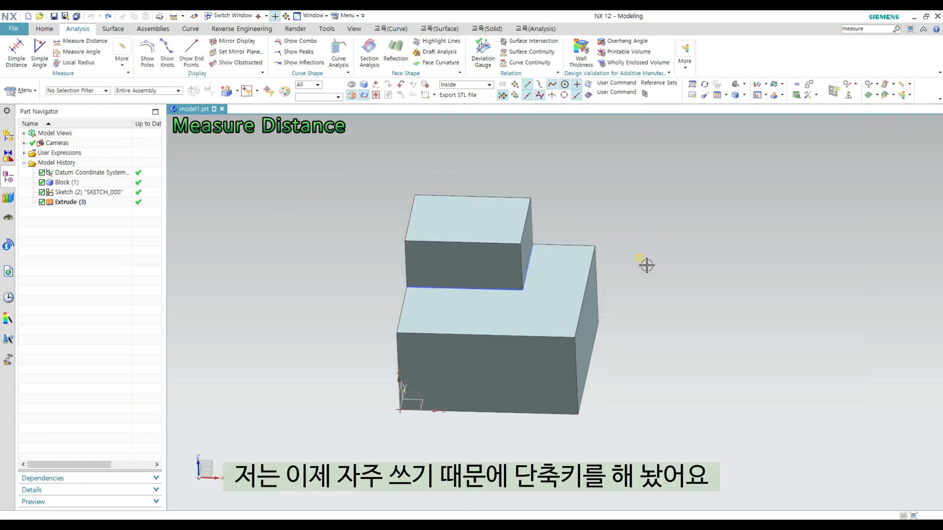
Start Measure Distance and choose Distance as the measurement type.
shift+middle_drag(638, 285, 666, 307)
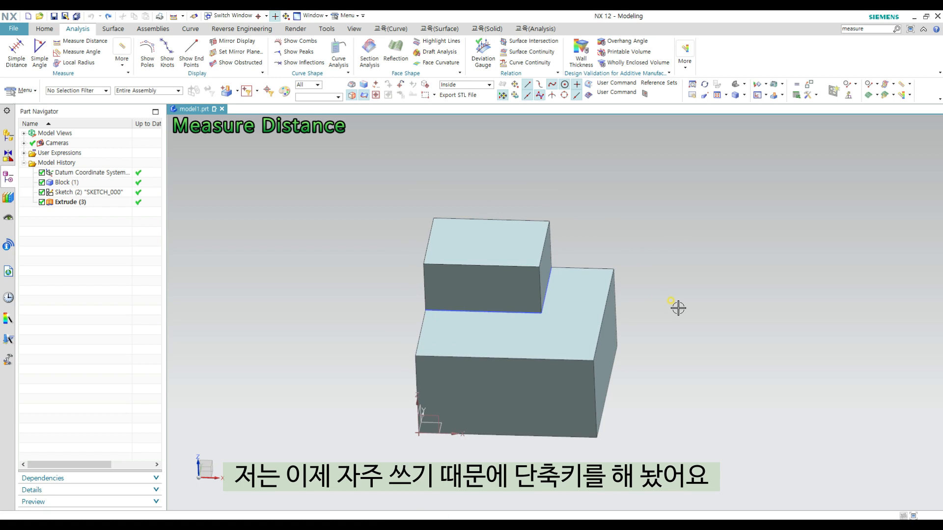
key(d)
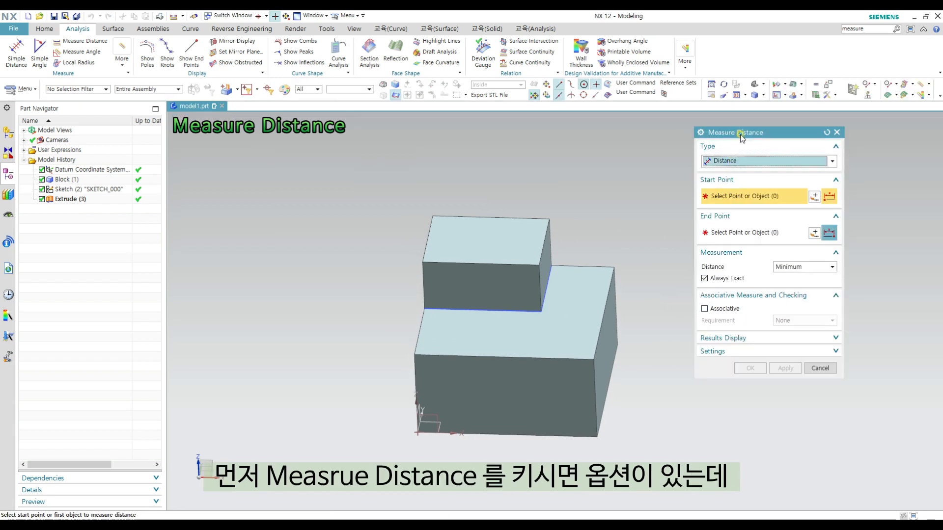
drag(745, 133, 745, 176)
click(730, 178)
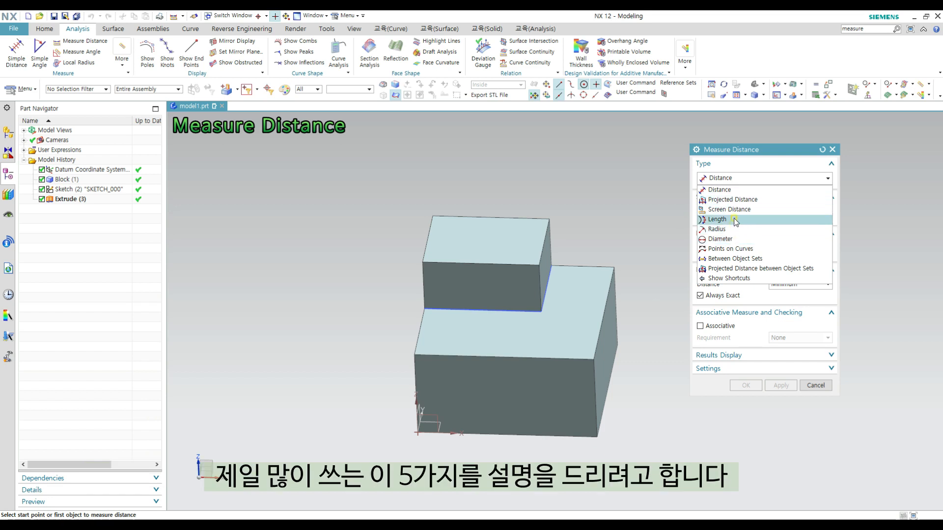
click(729, 191)
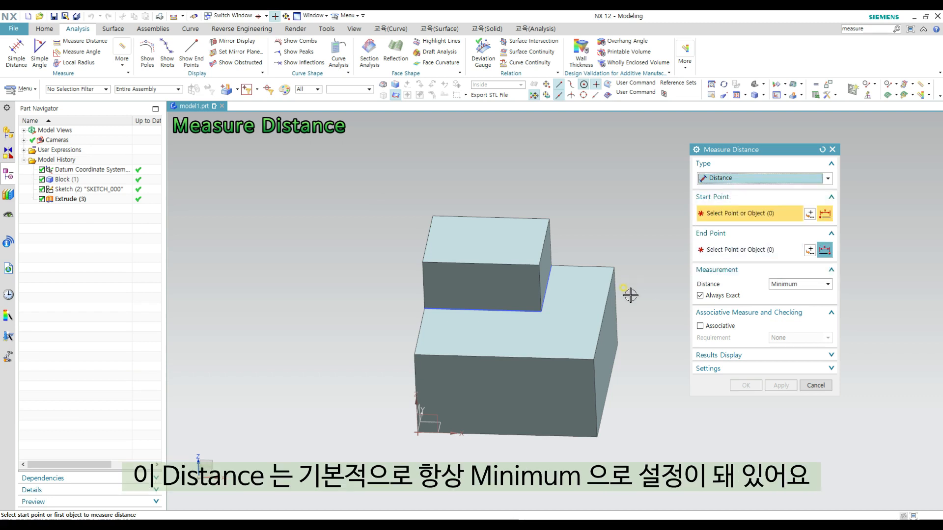
Measure the minimum distance between the model's left side face and the upper block's opposite parallel face, and inspect it from several angles.
mouse_move(629, 295)
middle_down()
mouse_move(612, 263)
mouse_move(614, 294)
middle_up()
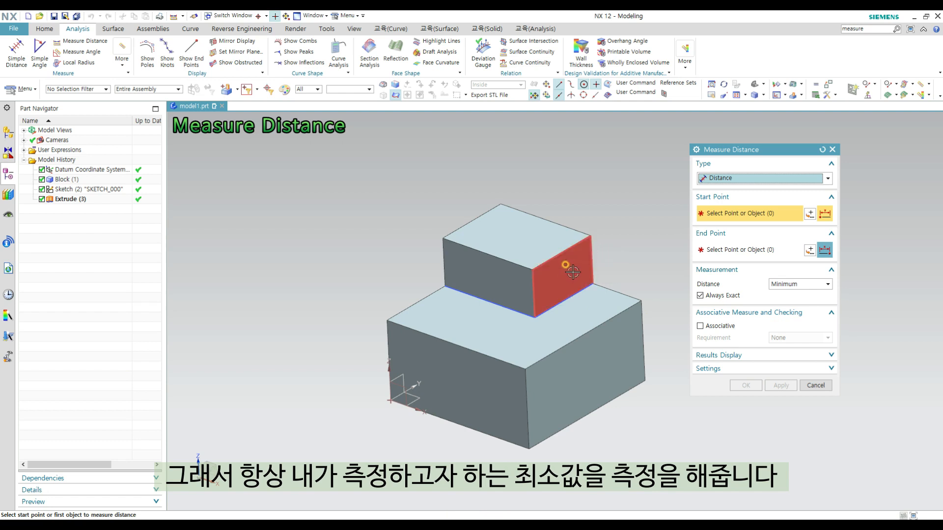
middle_drag(614, 258, 568, 252)
click(498, 329)
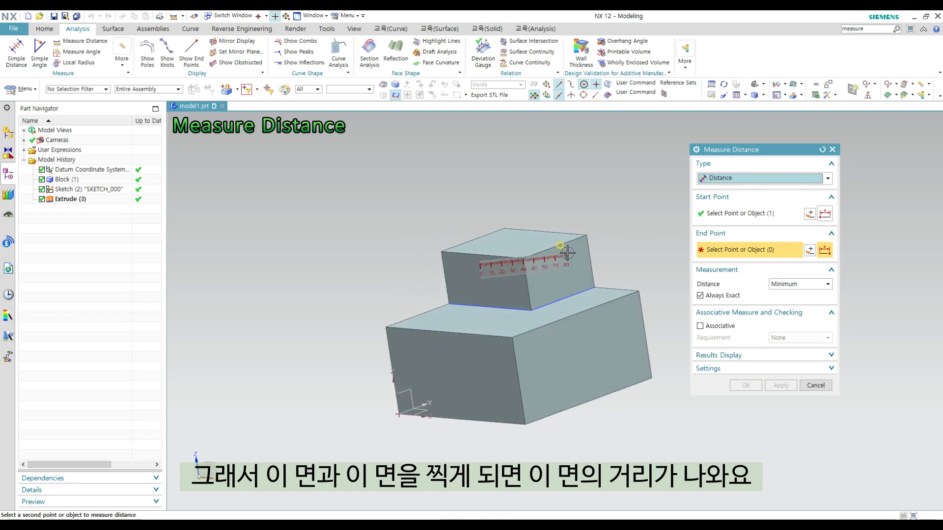
click(569, 263)
middle_drag(582, 339, 488, 242)
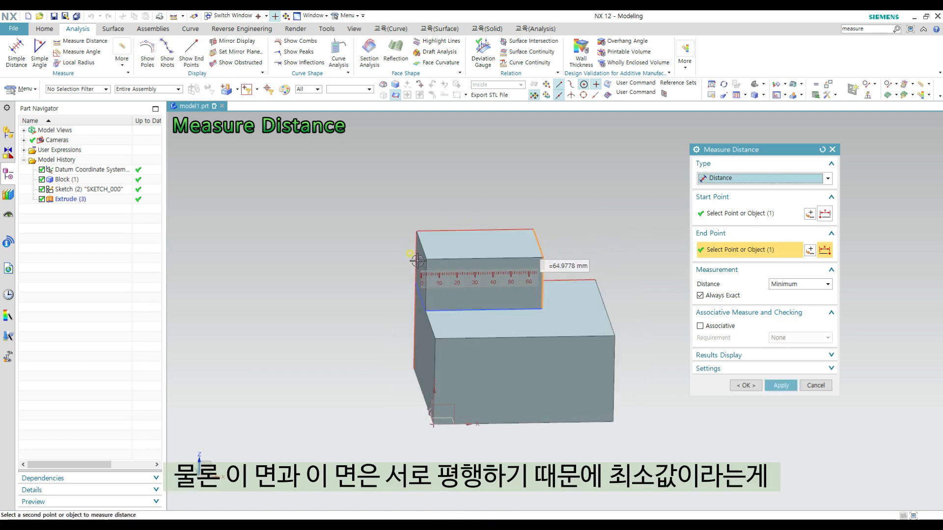
middle_drag(629, 308, 609, 307)
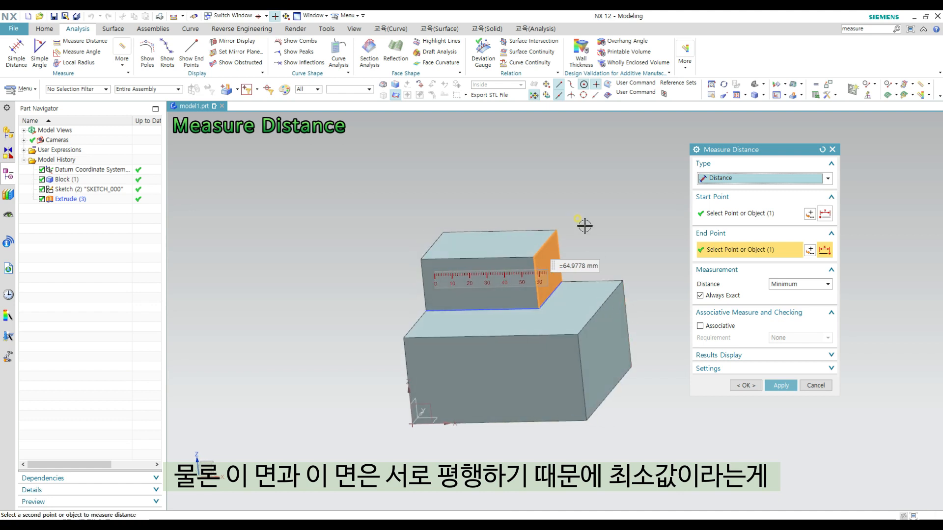
middle_drag(456, 260, 423, 264)
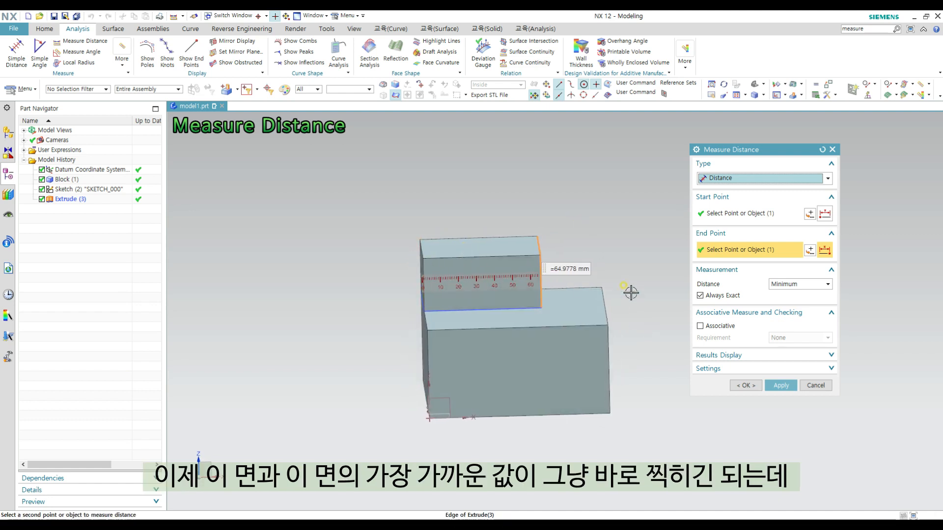
middle_drag(632, 290, 620, 304)
middle_drag(557, 295, 551, 299)
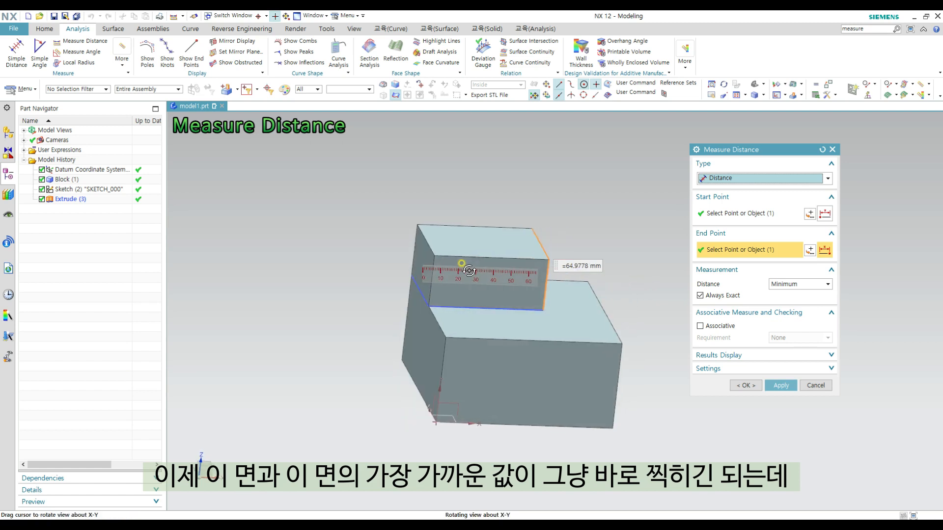
middle_drag(657, 257, 641, 238)
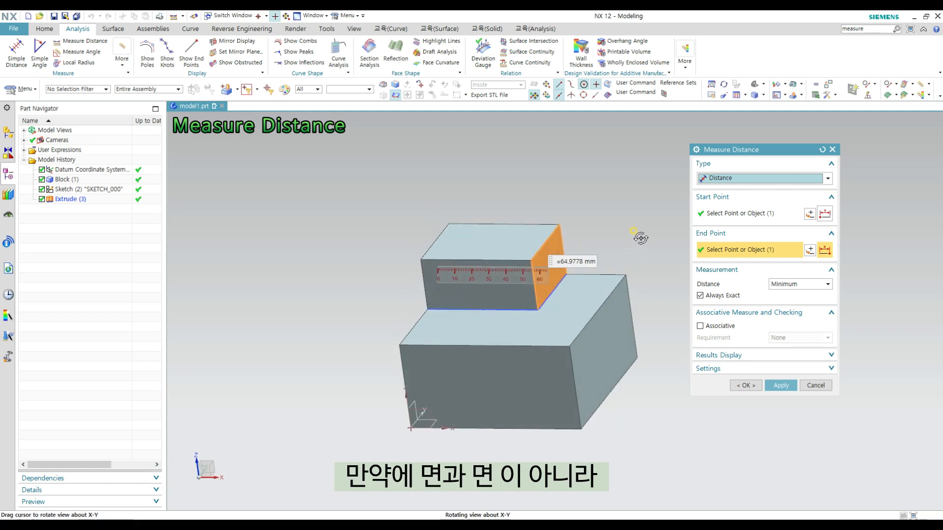
Clear the face selections and measure from the upper block's rear left top corner to its diagonally opposite bottom corner.
shift+click(550, 251)
middle_drag(423, 255, 472, 248)
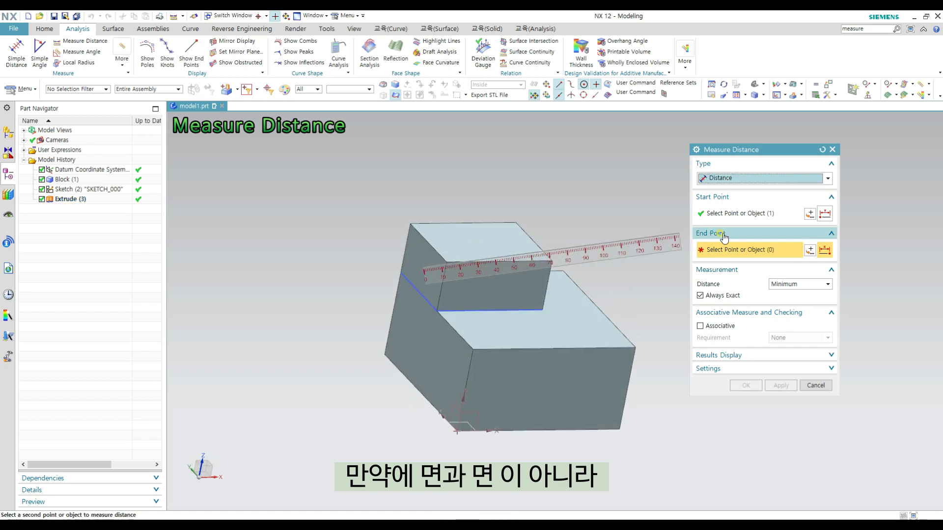
click(822, 149)
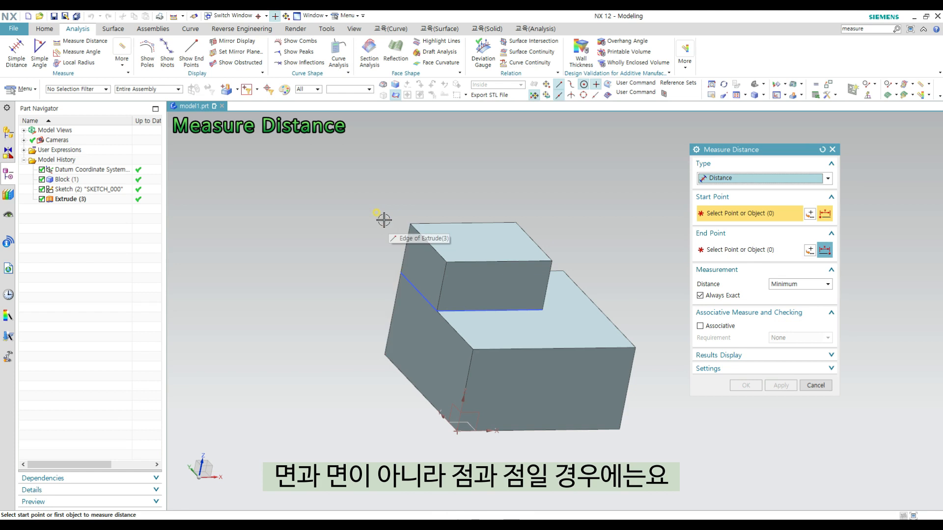
click(410, 224)
middle_drag(616, 350, 443, 309)
click(559, 317)
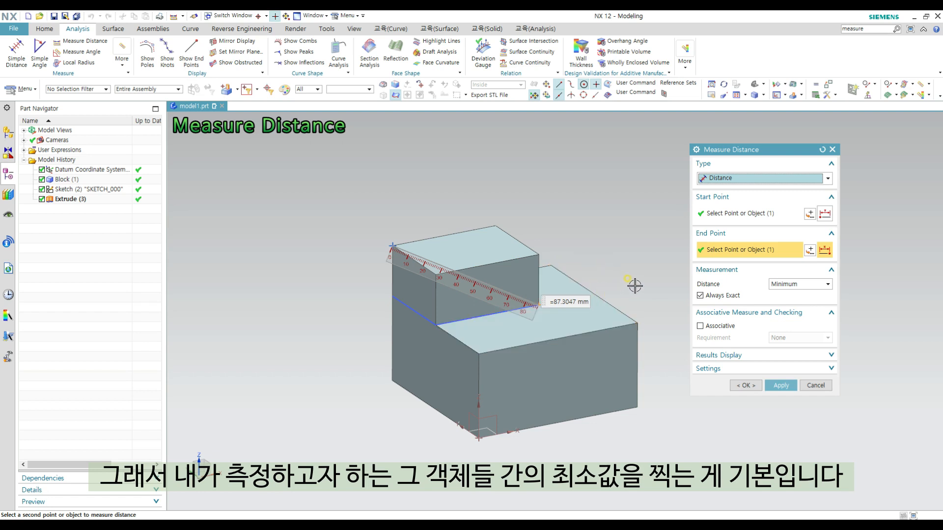
mouse_move(632, 282)
middle_down()
mouse_move(625, 275)
mouse_move(641, 275)
middle_up()
Reset the measurement and measure from the upper block's left top edge to the lower block's rear left bottom corner.
click(822, 150)
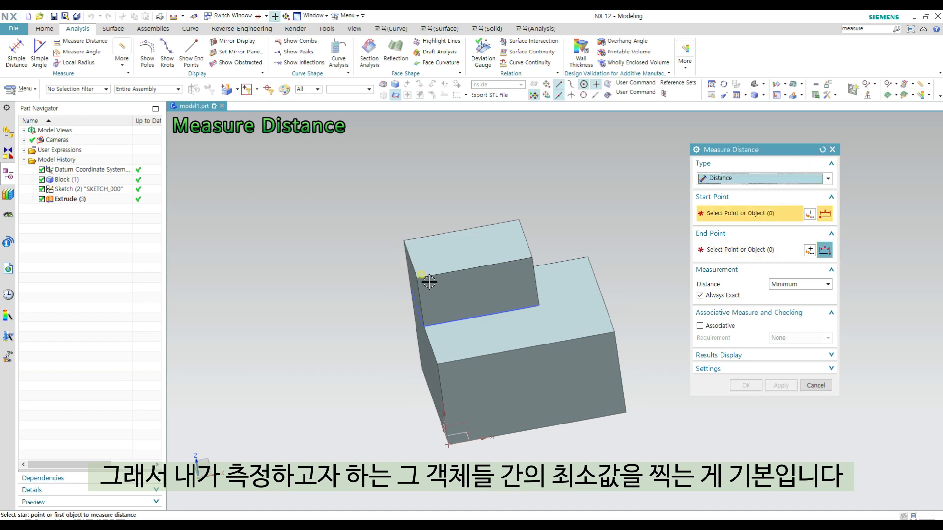
middle_drag(423, 275, 451, 267)
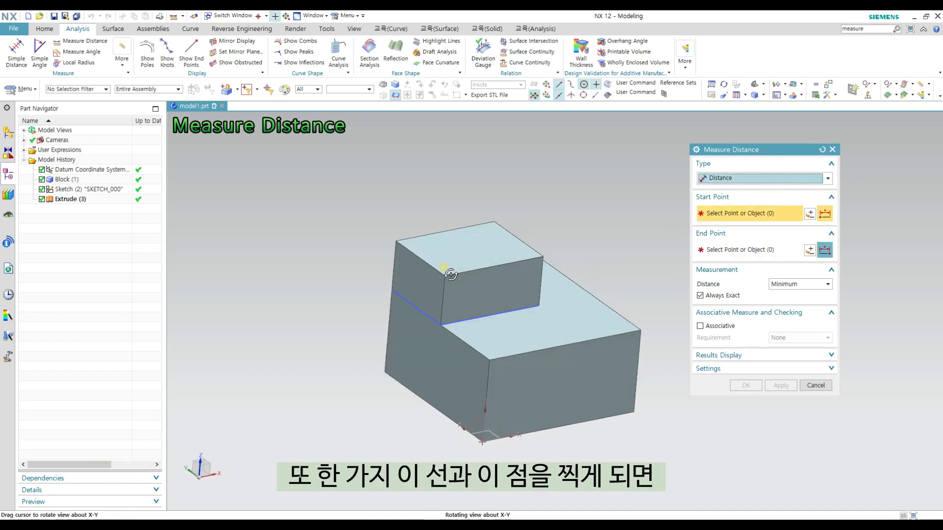
click(401, 251)
mouse_move(399, 388)
middle_down()
mouse_move(430, 399)
mouse_move(389, 385)
middle_up()
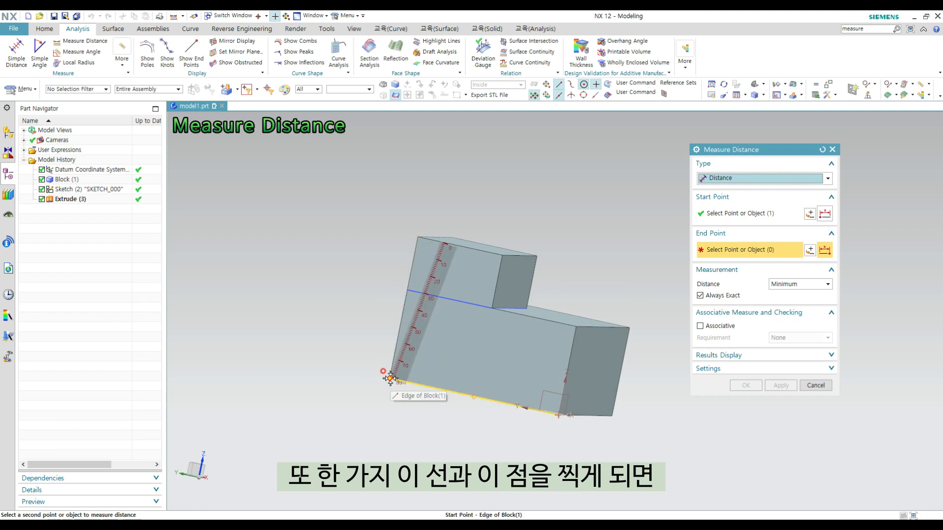
click(387, 379)
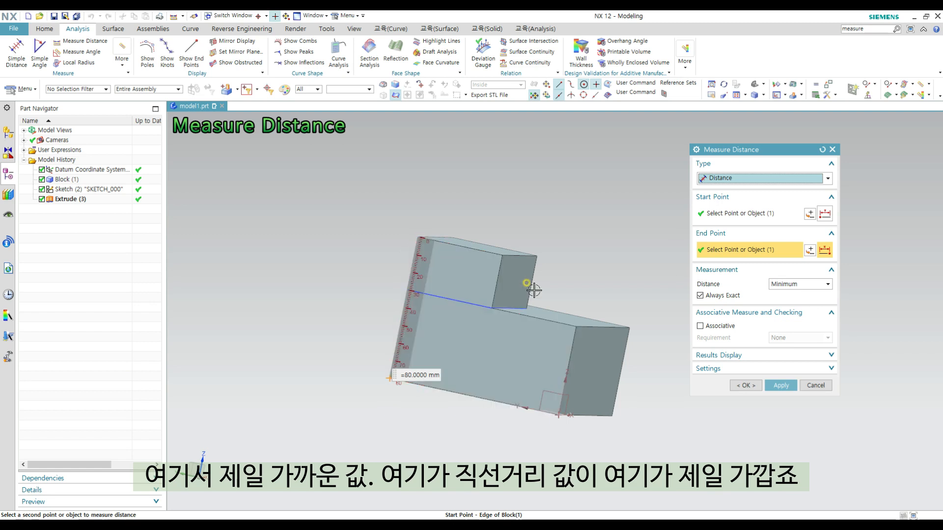
middle_drag(597, 272, 562, 300)
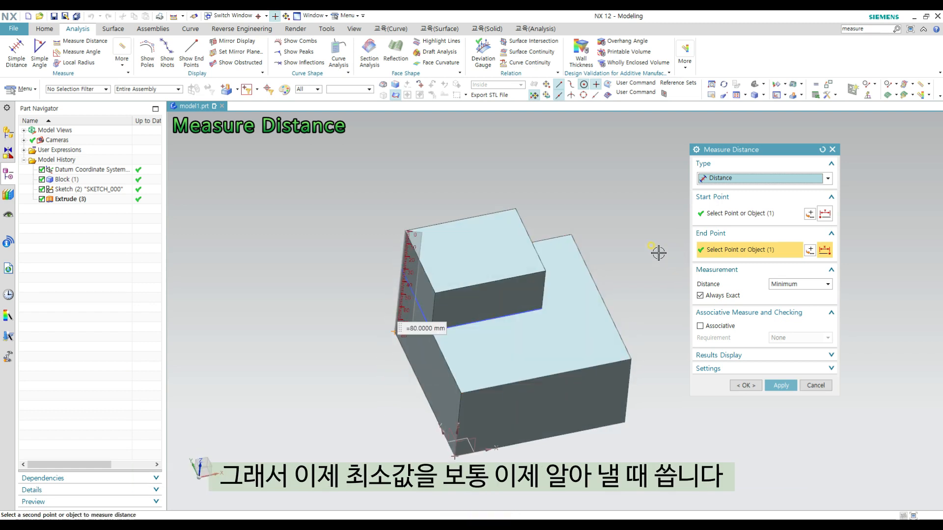
Measure the Maximum distance between the same edge and corner.
click(787, 285)
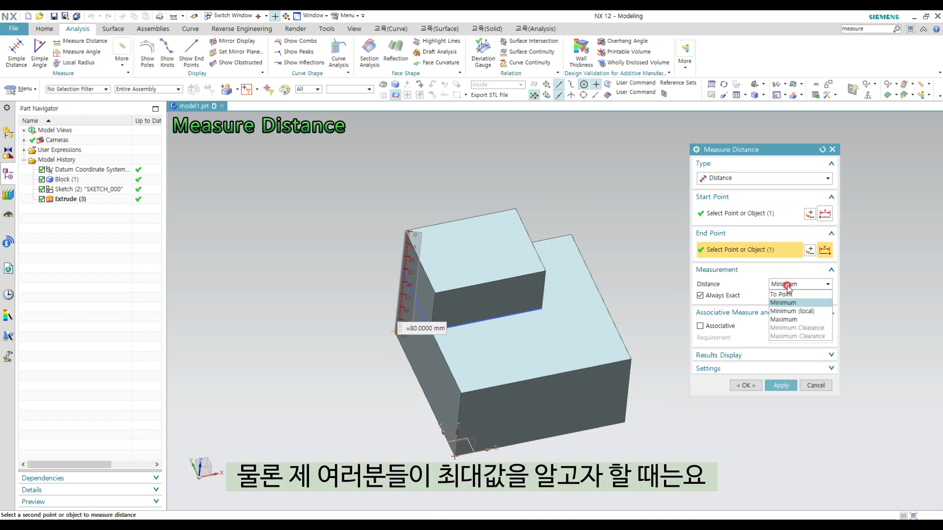
click(792, 320)
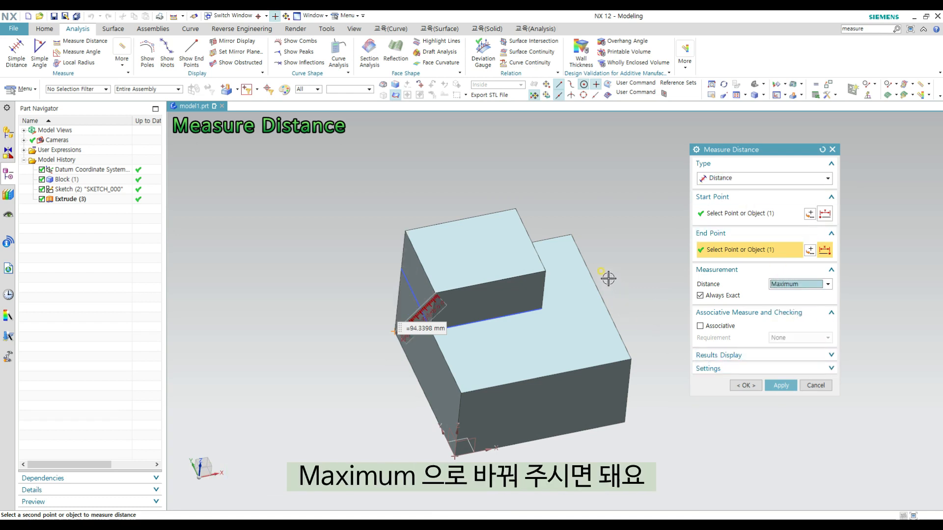
middle_drag(608, 275, 638, 265)
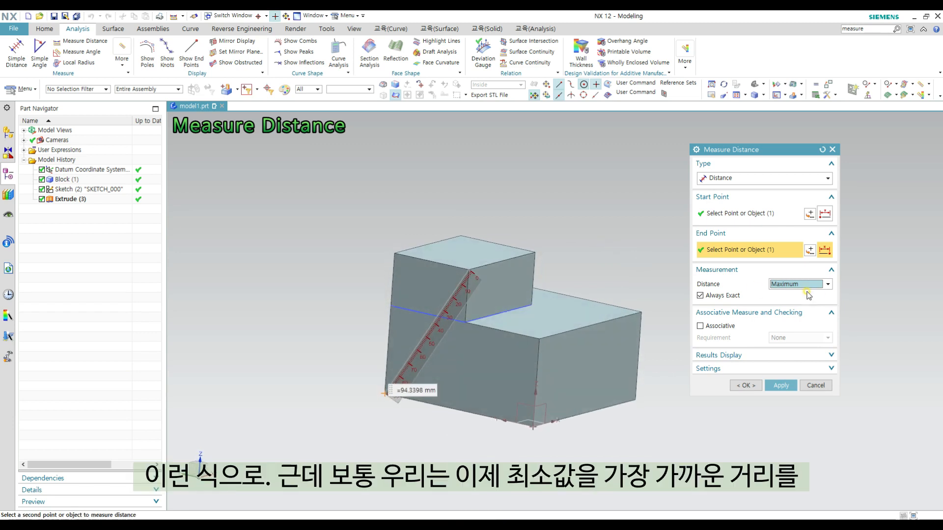
Set the distance measurement between the edge and corner back to Minimum and inspect it from several angles.
click(813, 285)
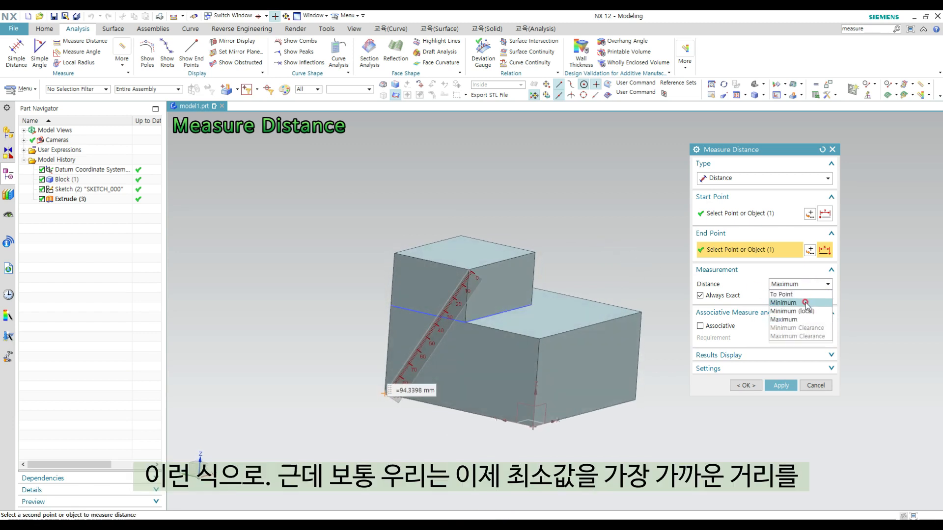
click(805, 303)
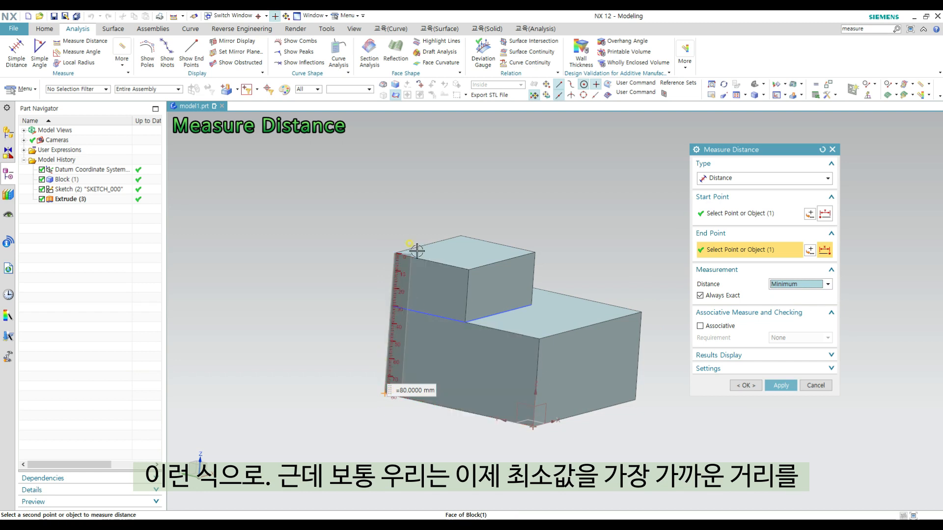
middle_drag(606, 238, 596, 255)
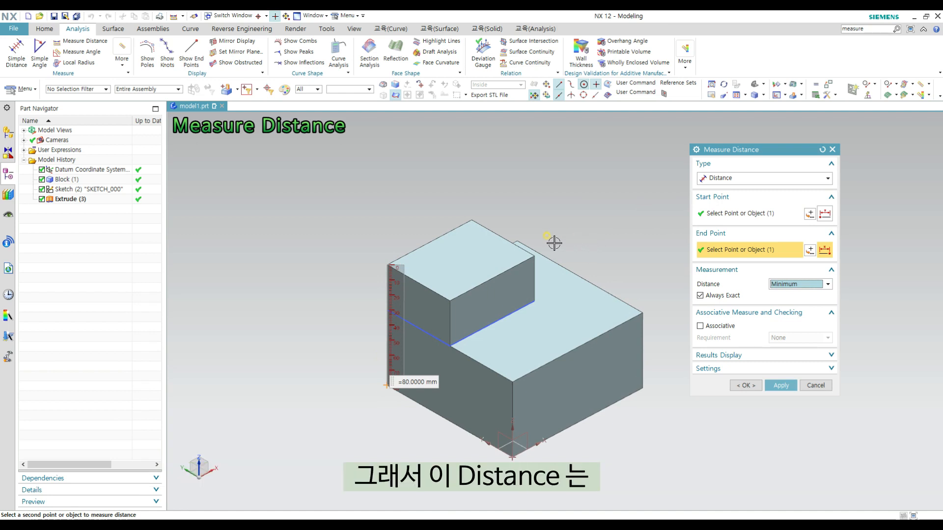
middle_drag(553, 242, 543, 236)
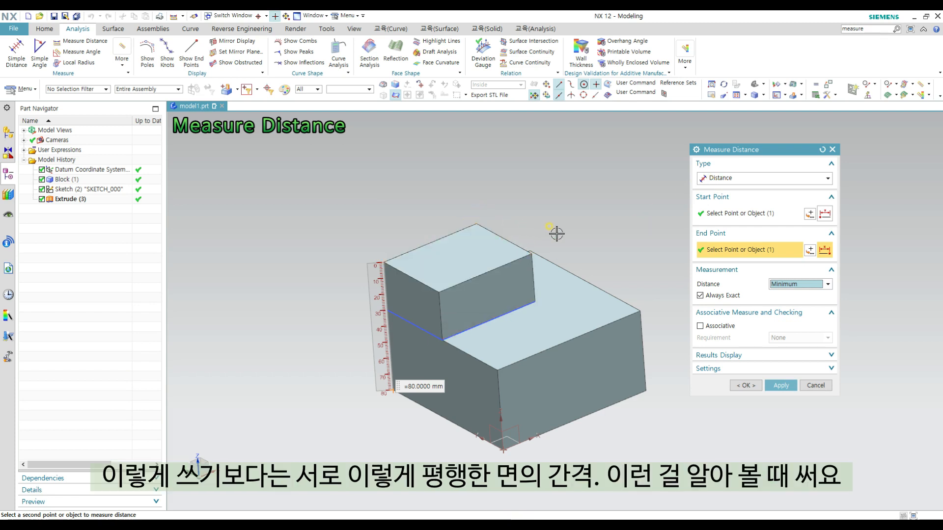
middle_drag(554, 231, 557, 256)
middle_drag(609, 271, 690, 280)
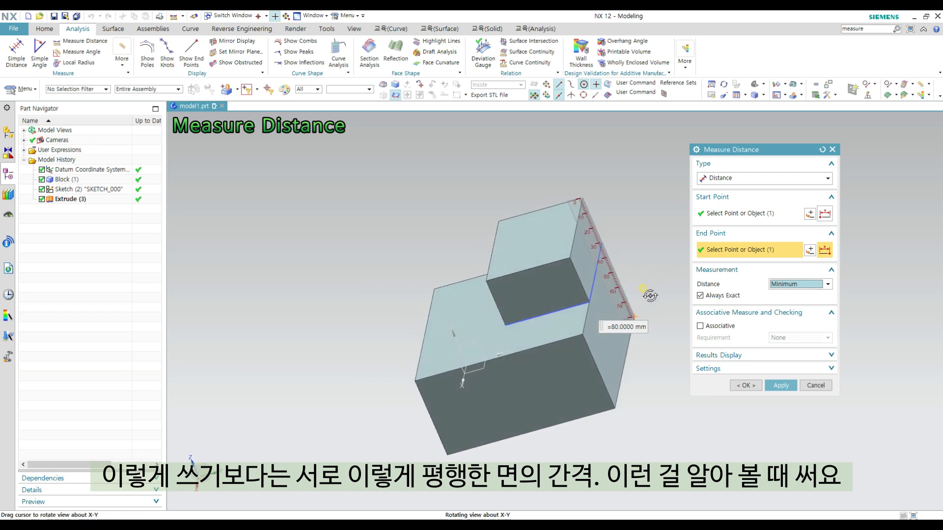
Reset the measurement and measure the distance between the model's rear face and the lower block's parallel front face.
click(821, 151)
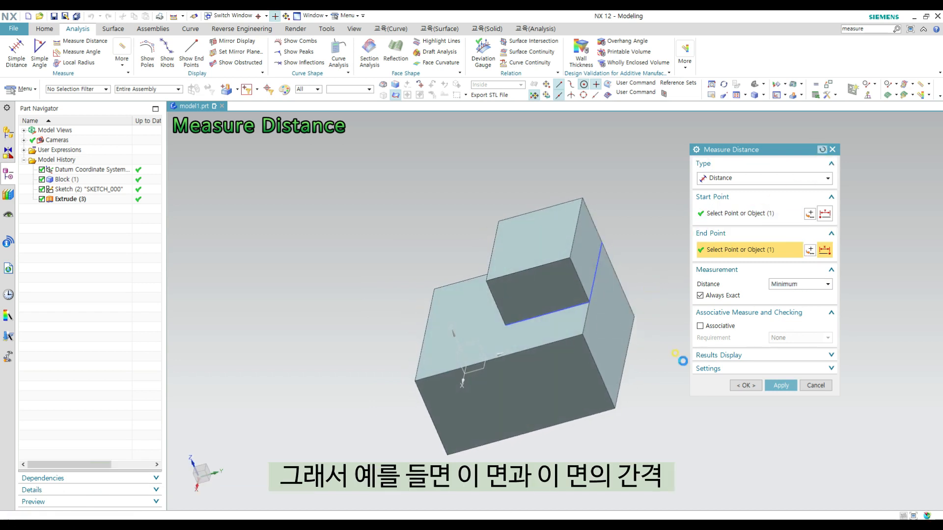
click(610, 327)
middle_drag(357, 309, 388, 373)
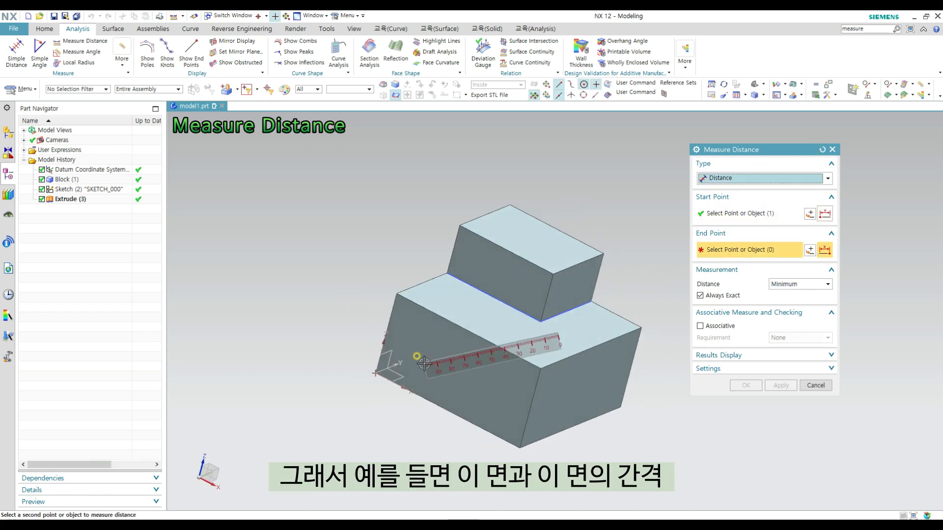
click(441, 359)
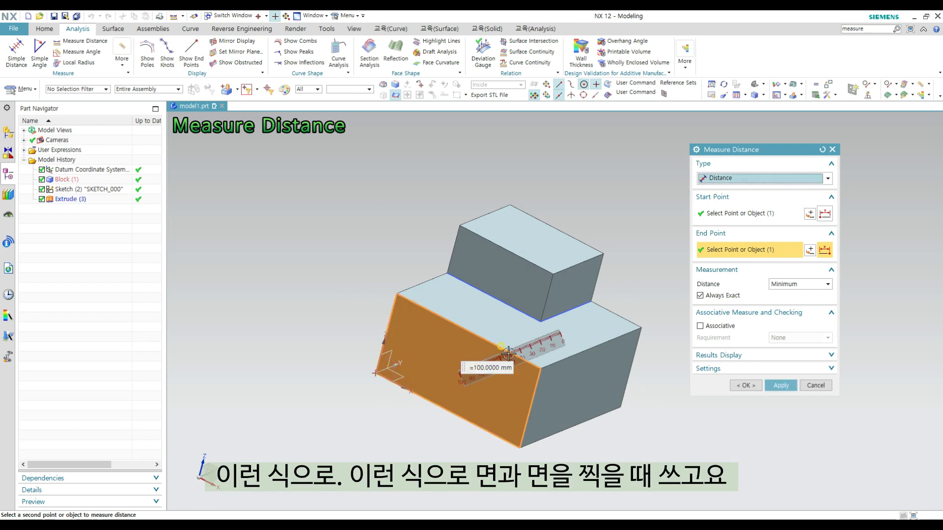
Switch the measurement type to Projected Distance and specify the X axis as its vector.
middle_drag(507, 353, 602, 316)
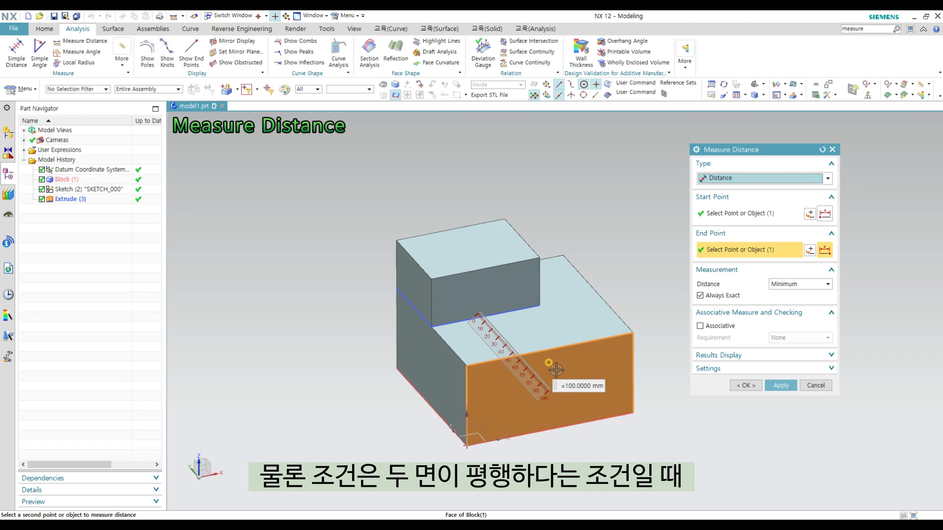
mouse_move(608, 263)
middle_down()
mouse_move(621, 324)
mouse_move(636, 290)
mouse_move(627, 249)
mouse_move(568, 255)
mouse_move(591, 263)
middle_up()
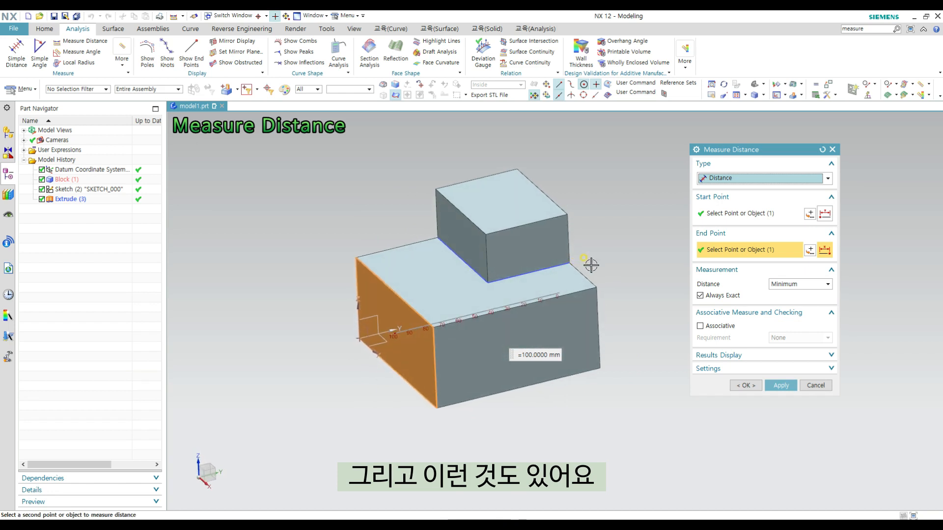
click(738, 179)
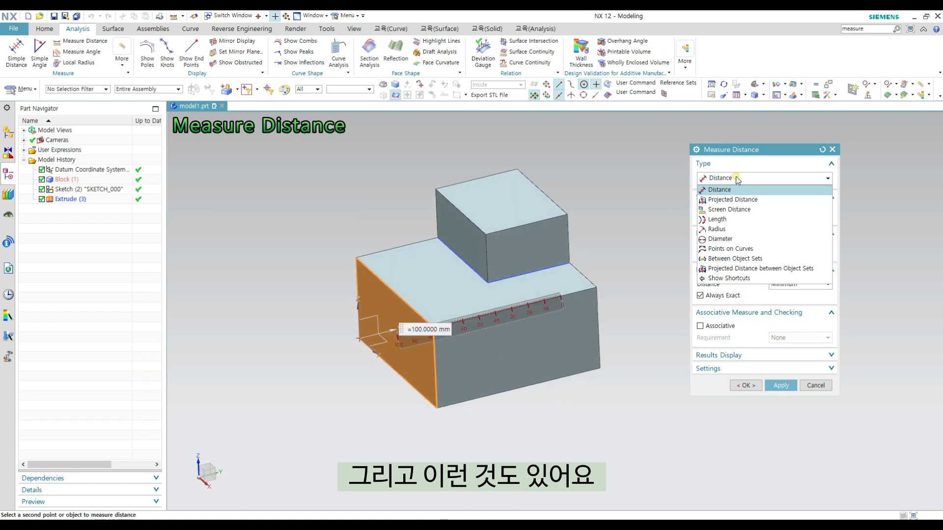
click(748, 200)
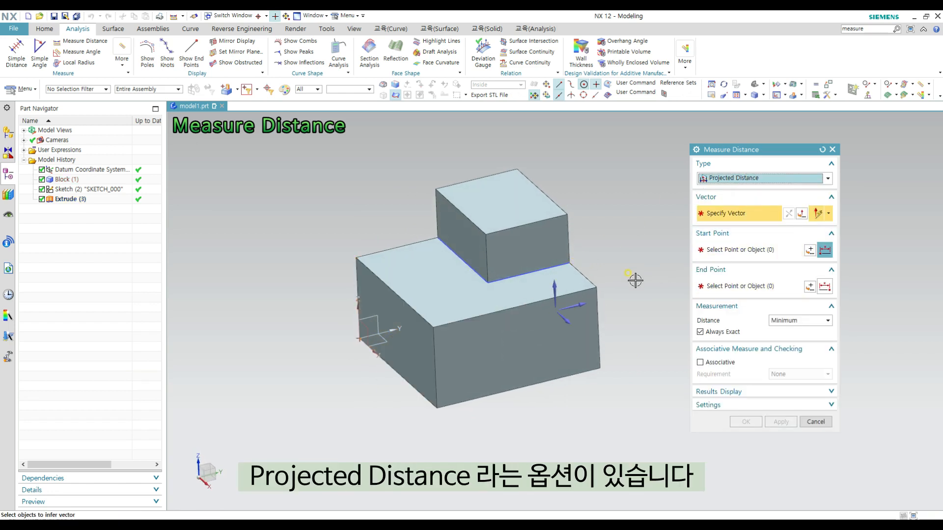
mouse_move(635, 280)
middle_down()
mouse_move(611, 242)
mouse_move(626, 272)
middle_up()
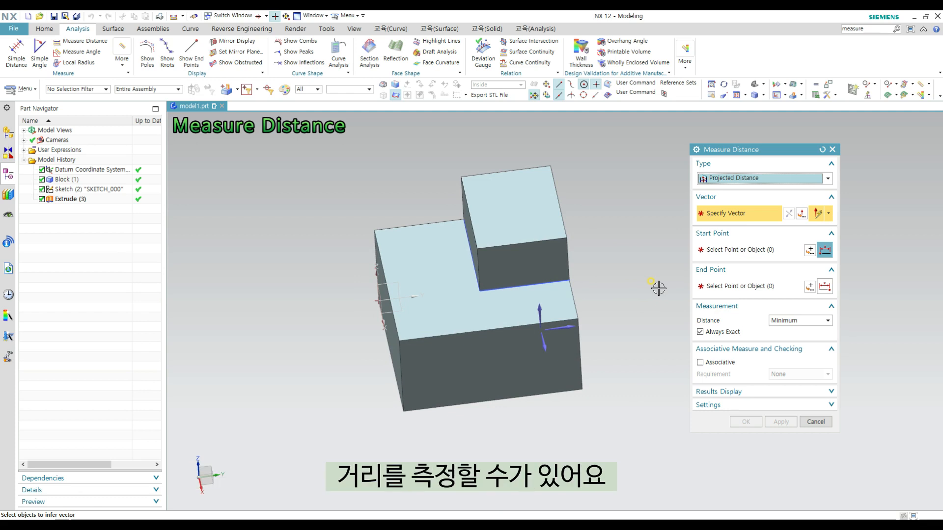
mouse_move(646, 301)
middle_down()
mouse_move(653, 270)
mouse_move(653, 285)
middle_up()
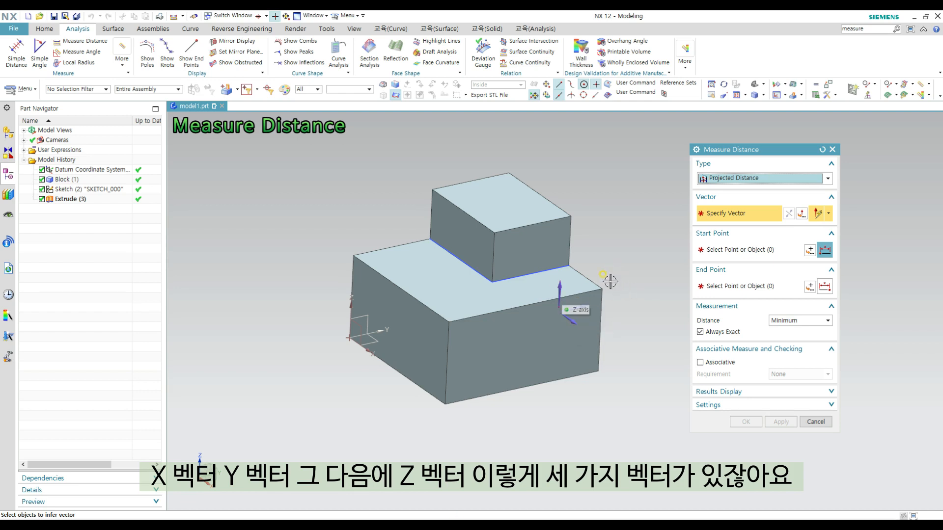
middle_drag(632, 326, 544, 434)
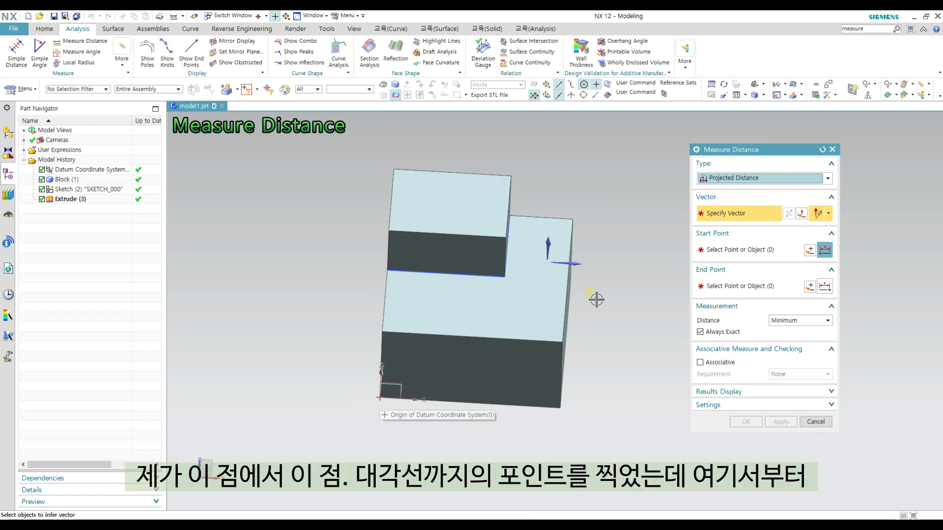
middle_drag(598, 301, 581, 286)
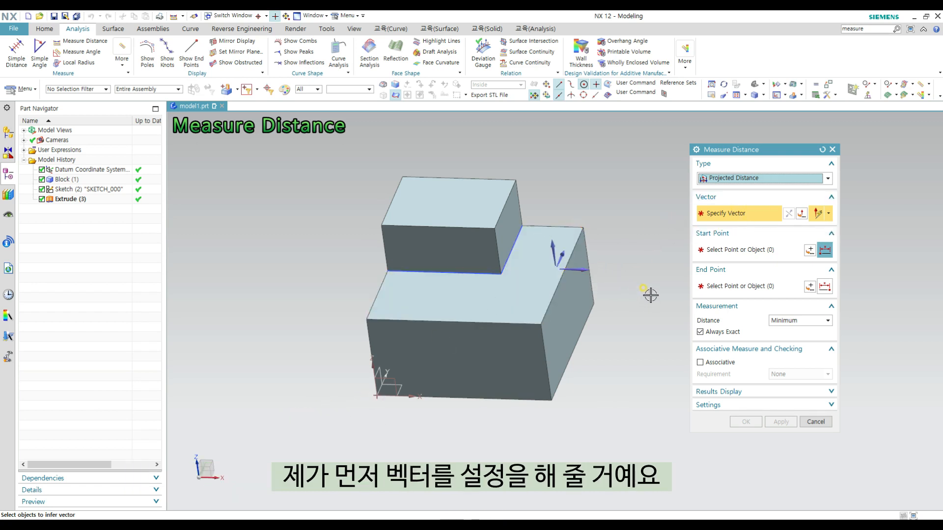
middle_drag(650, 294, 605, 293)
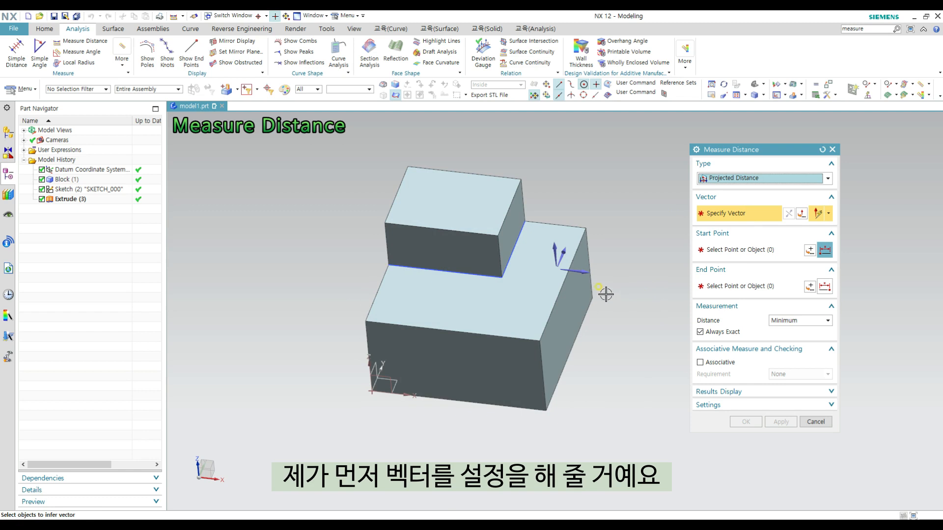
click(584, 271)
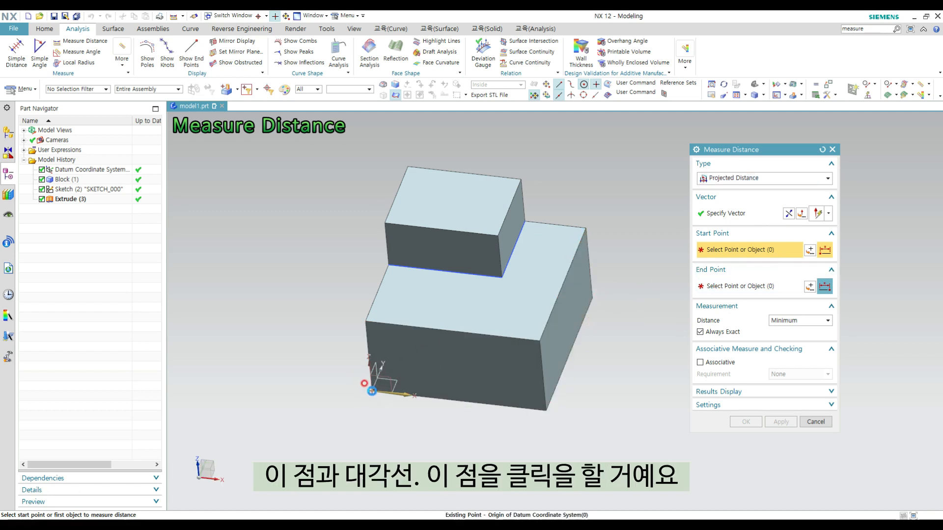
Measure the projected distance from the datum origin corner to the lower block's diagonally opposite top corner.
click(372, 380)
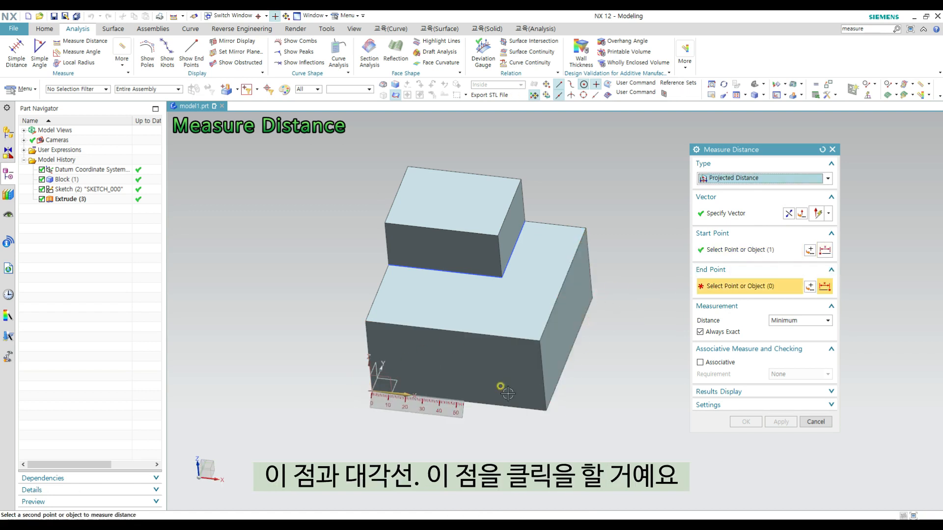
click(586, 229)
mouse_move(617, 305)
middle_down()
mouse_move(608, 318)
mouse_move(605, 301)
mouse_move(608, 316)
middle_up()
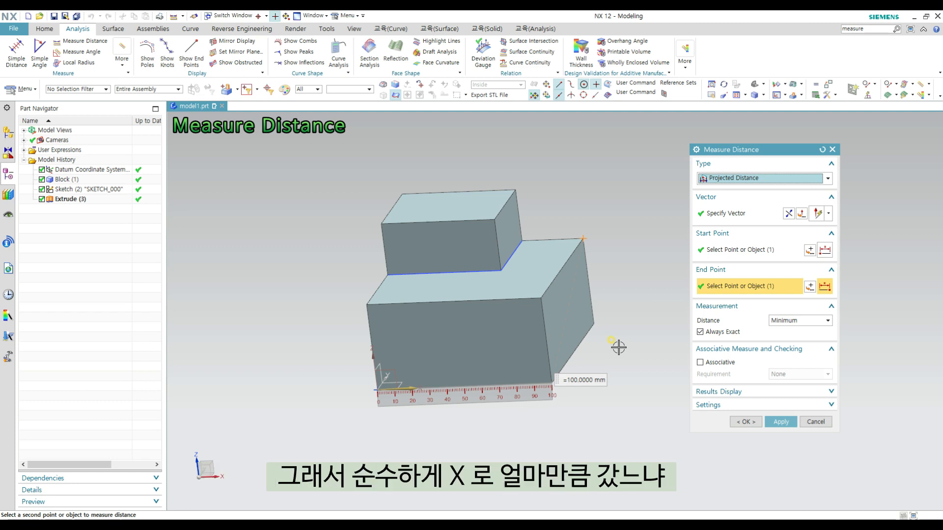
Measure the projected distance between the same two corners along the Z axis and exit the measurement.
click(729, 214)
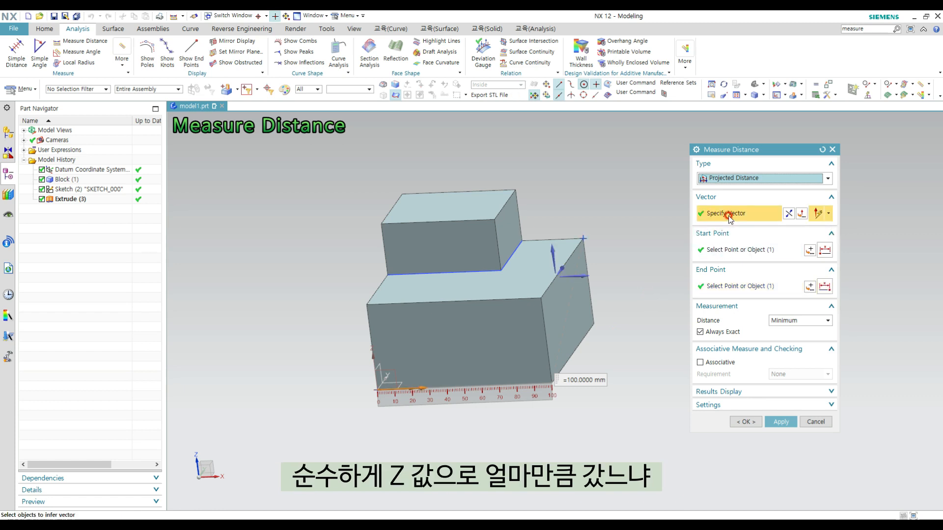
click(554, 255)
middle_drag(572, 362, 606, 391)
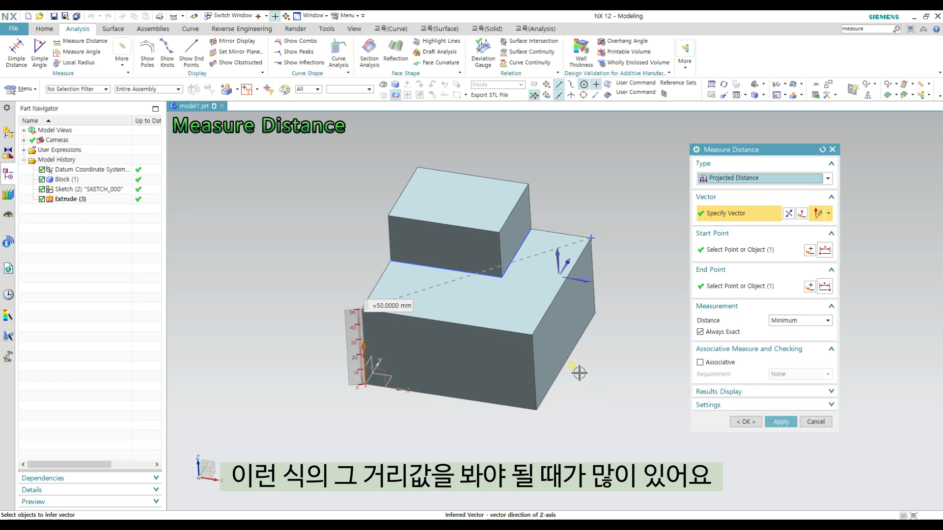
click(764, 178)
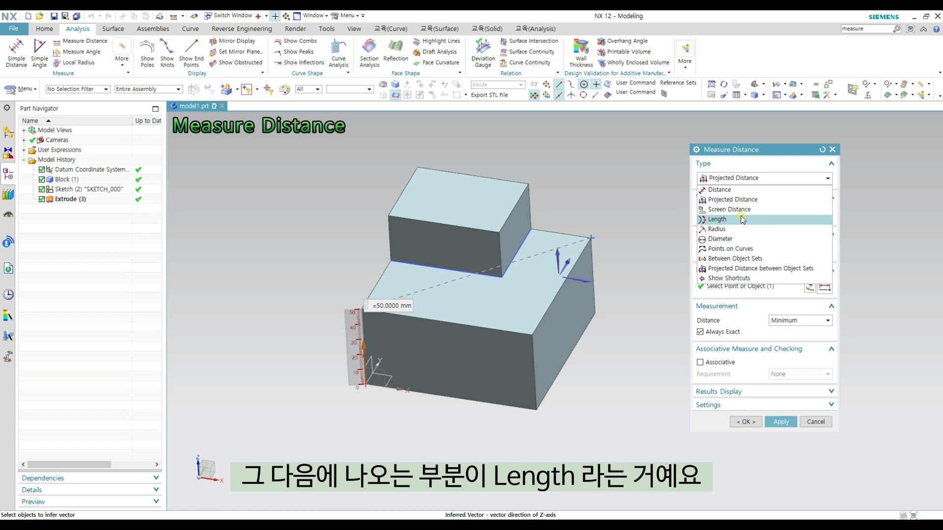
click(647, 217)
key(Escape)
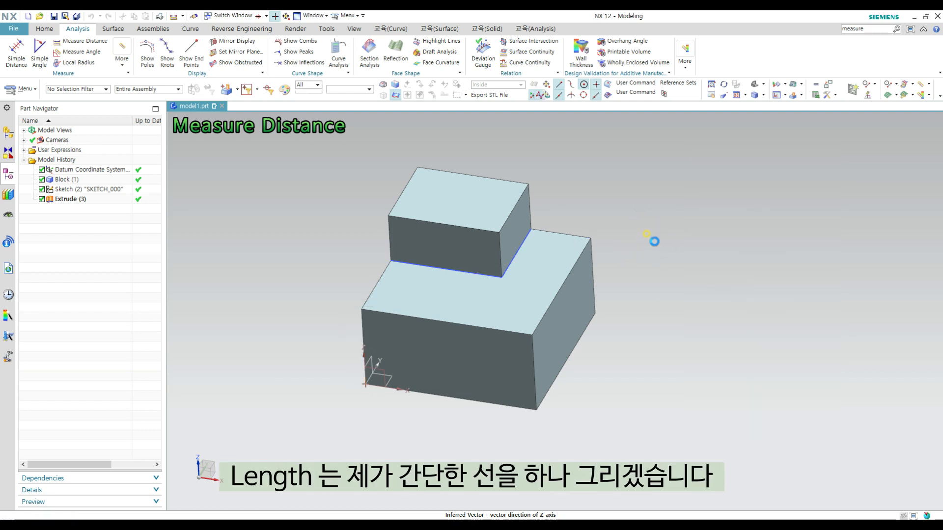
Sketch a three-point arc about 159 mm long on the XY plane beside the model and finish the sketch.
scroll(620, 271, down, 1)
key(s)
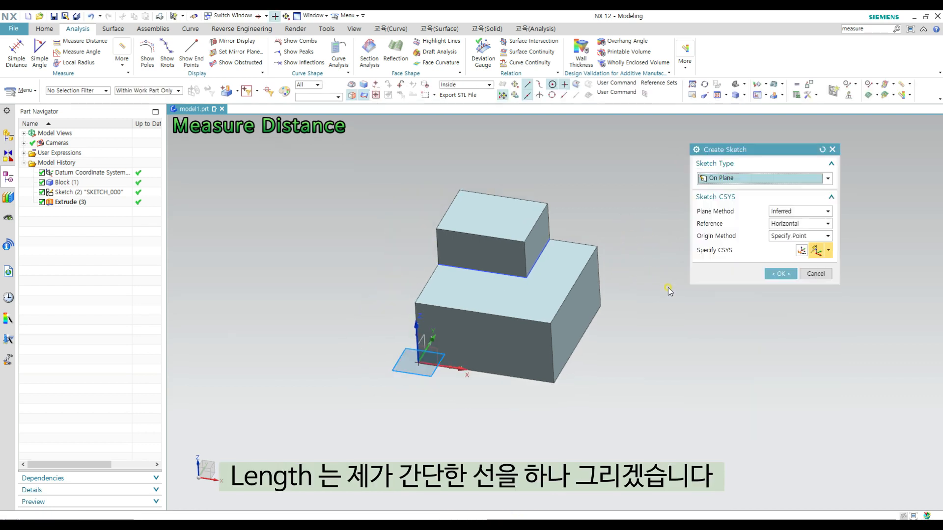
middle_click(745, 257)
key(a)
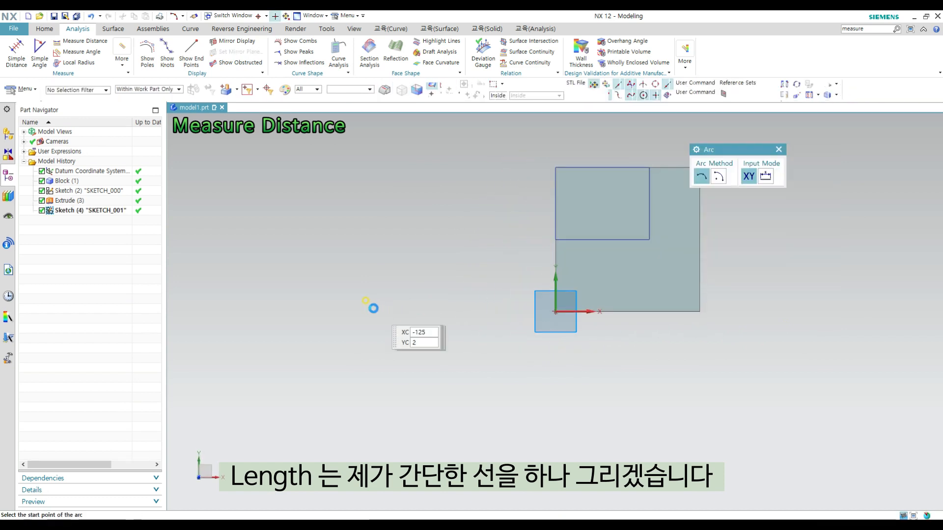
click(352, 303)
click(543, 262)
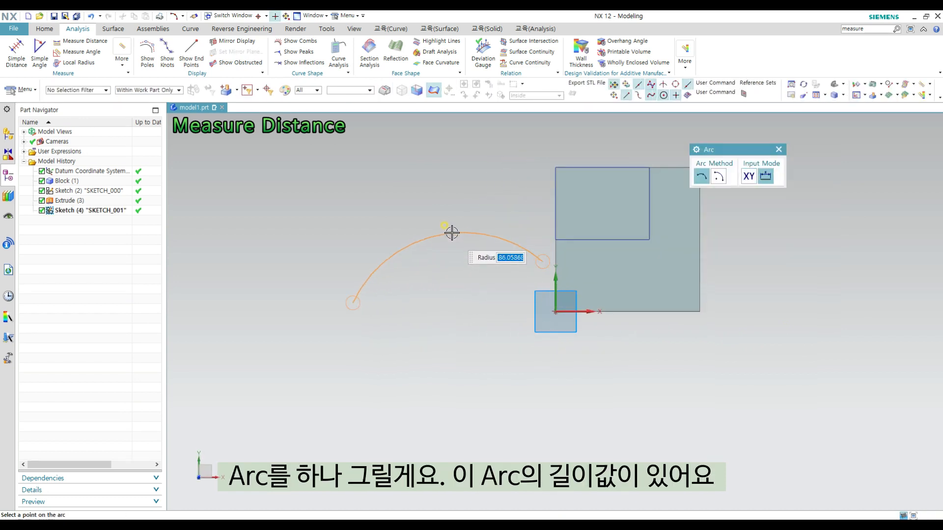
click(532, 251)
key(ctrl+q)
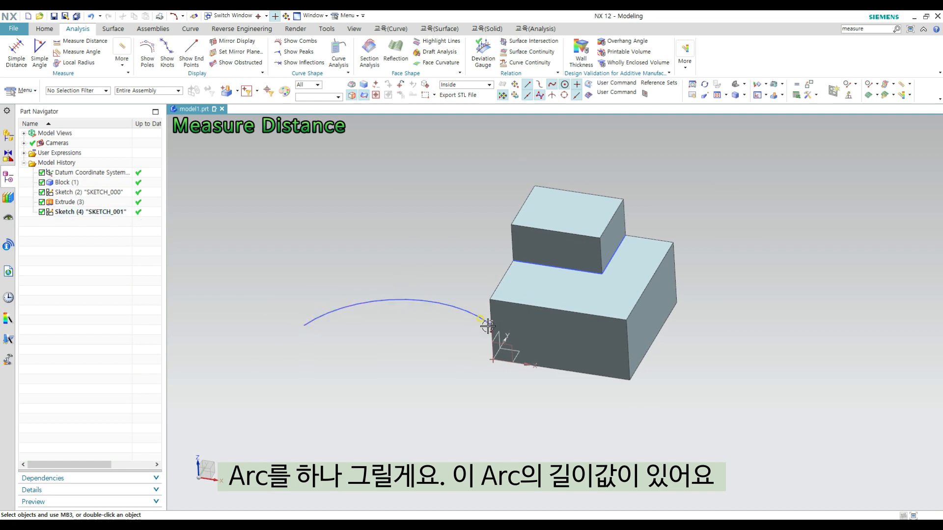
Measure the sketched arc with the Length type of Measure Distance.
middle_drag(448, 317, 476, 316)
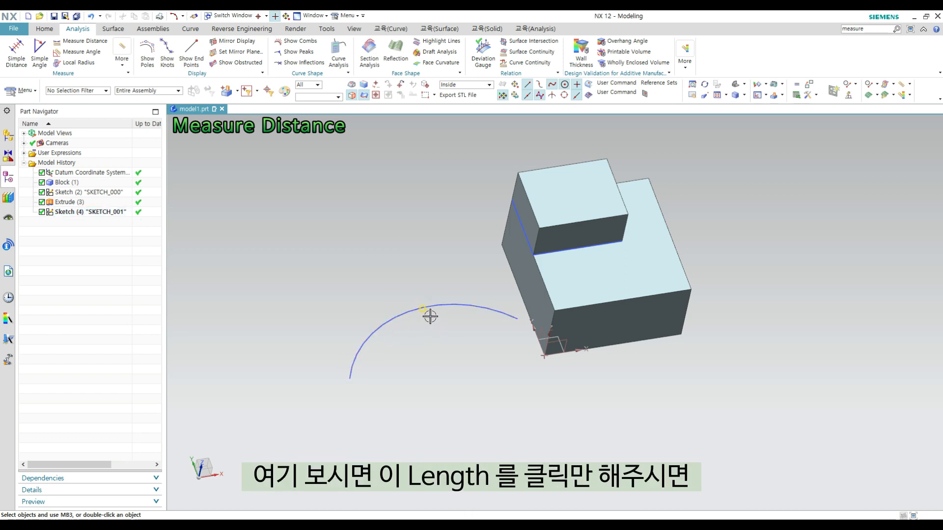
click(763, 178)
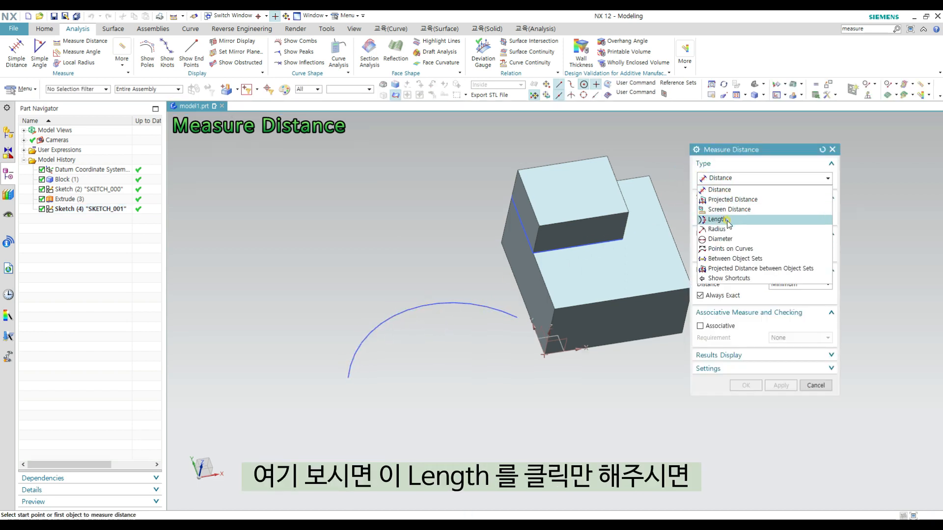
click(728, 220)
click(449, 302)
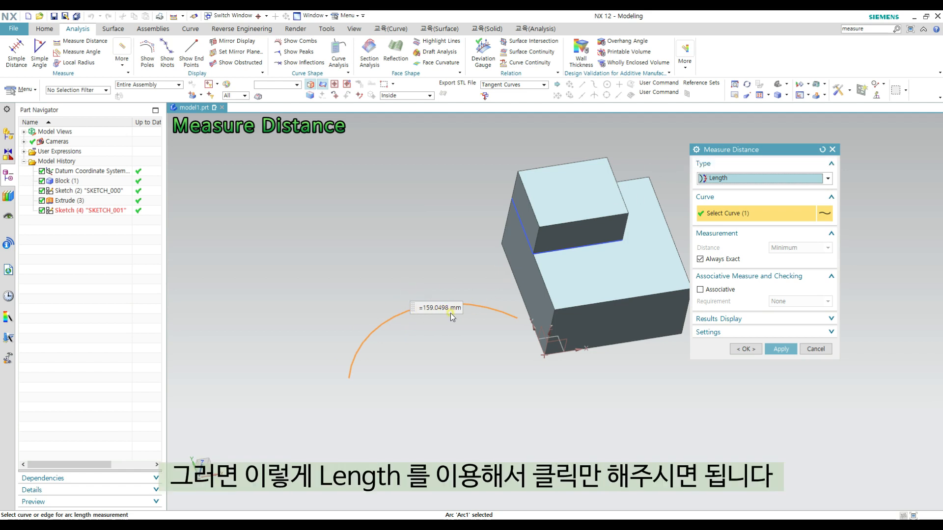
click(745, 182)
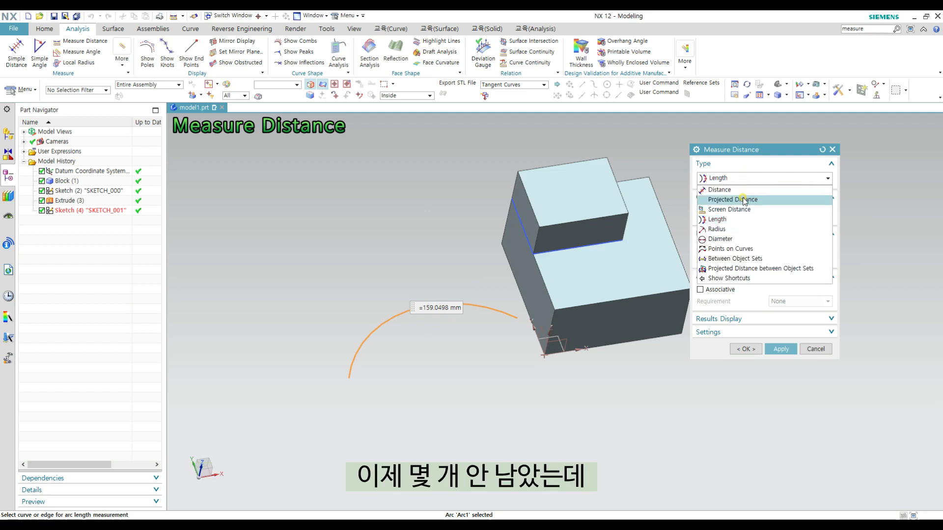
click(720, 239)
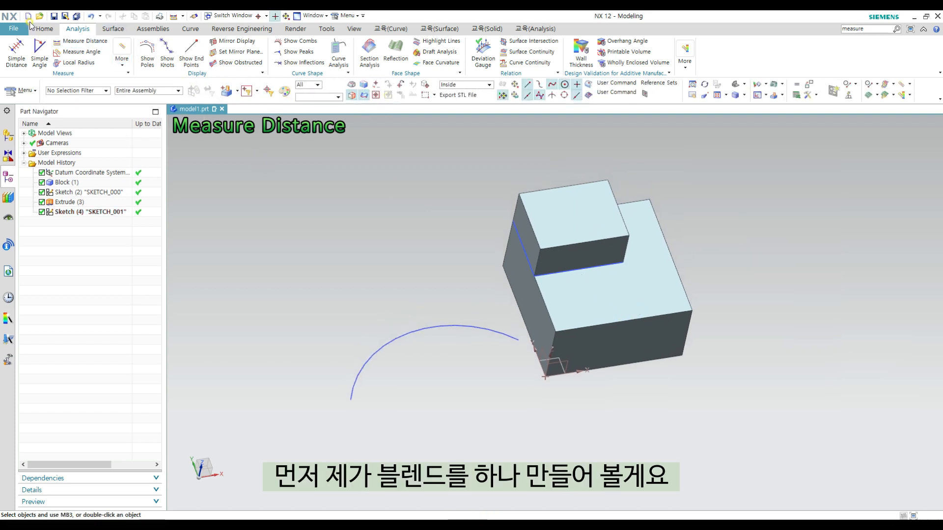
Blend the lower block's front right vertical edge with a 10 mm radius.
click(43, 28)
click(227, 49)
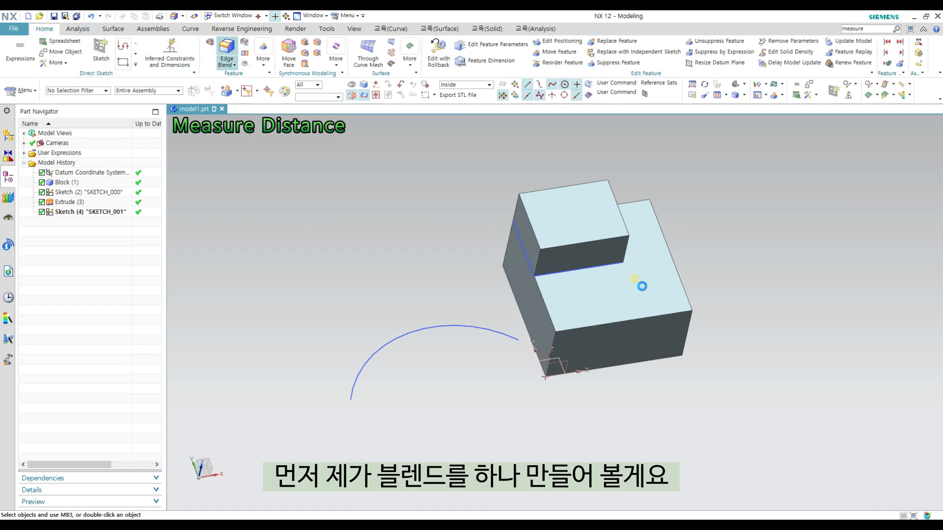
click(641, 323)
middle_drag(585, 298, 636, 297)
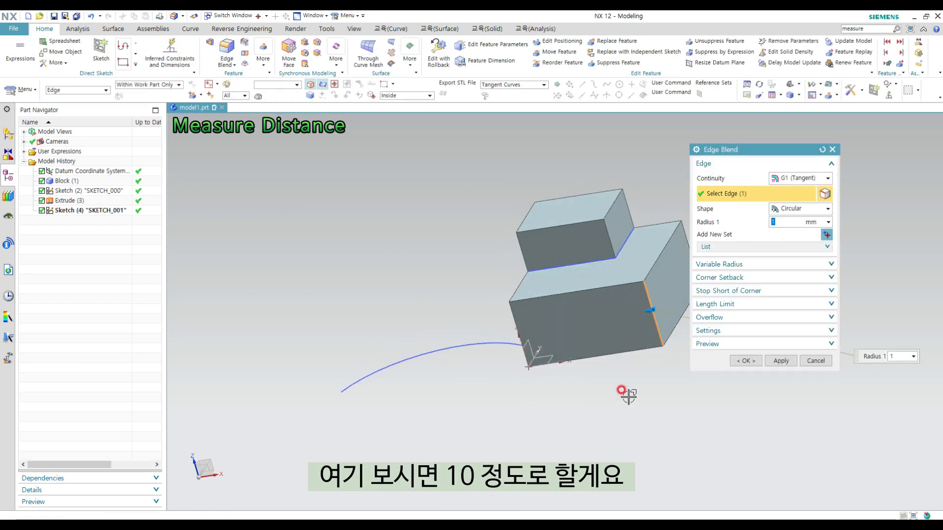
text(10)
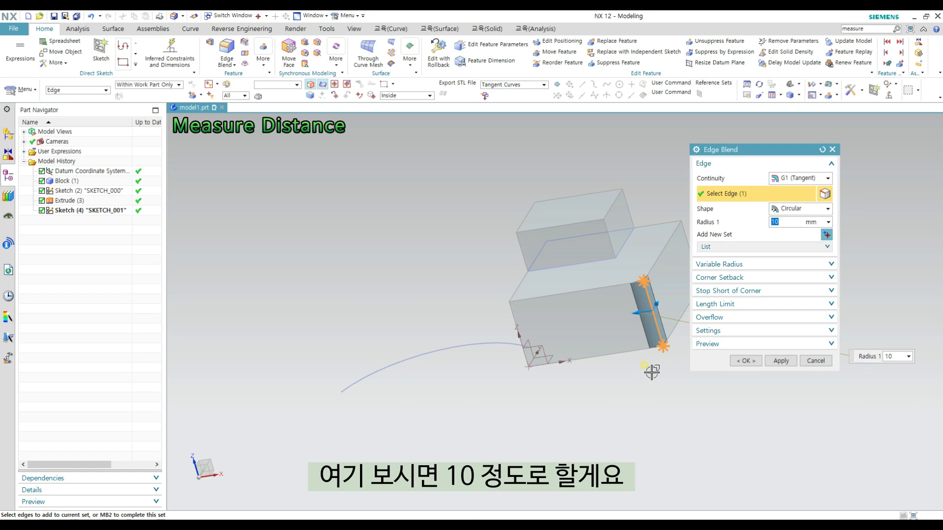
click(745, 361)
Sketch a circle about 76 mm in diameter on the XY plane below the arc and finish the sketch.
middle_drag(631, 340, 626, 381)
key(s)
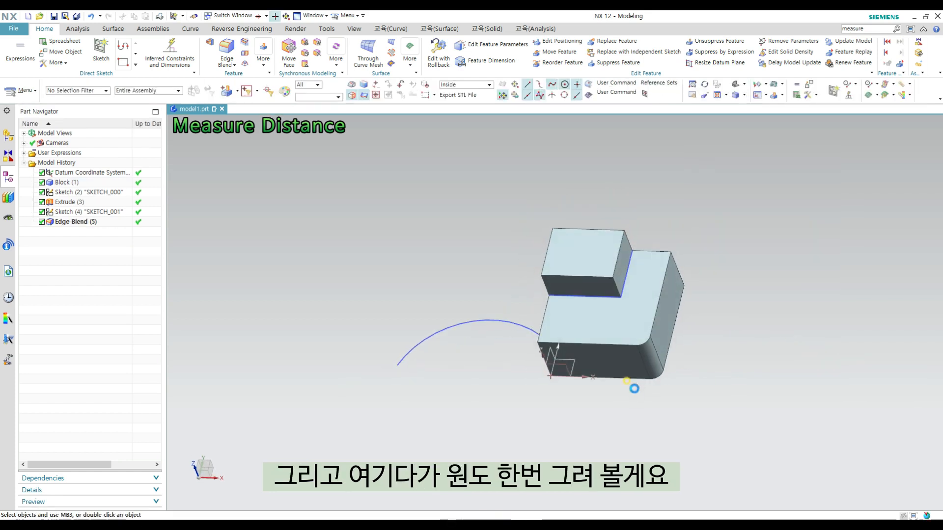
middle_click(574, 390)
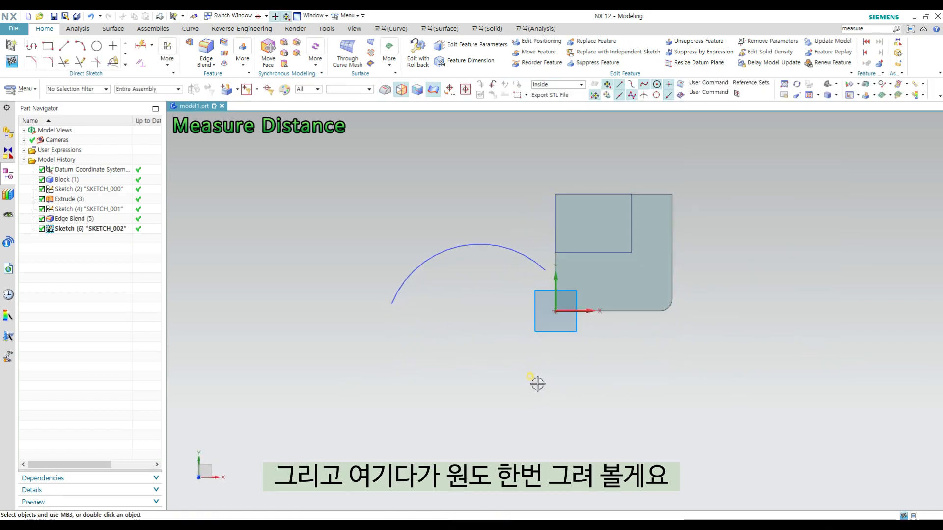
key(o)
click(482, 365)
click(512, 392)
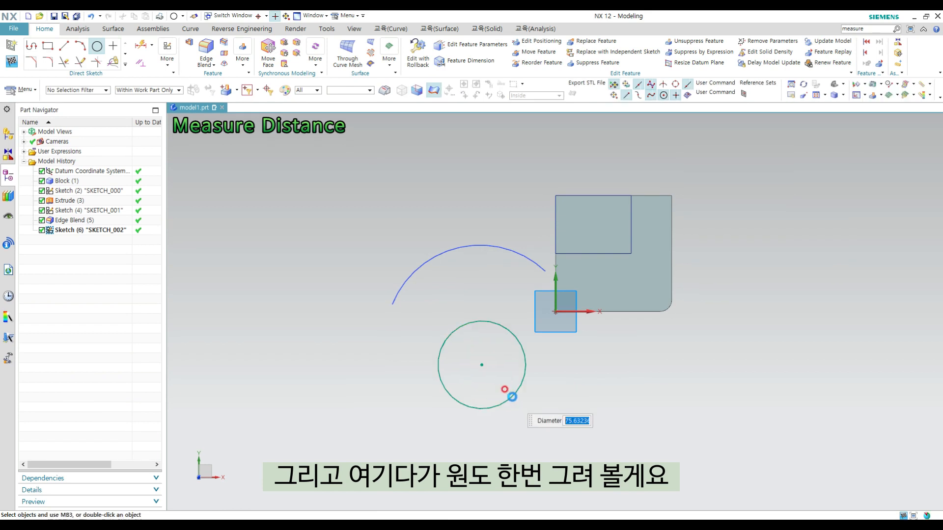
key(ctrl+q)
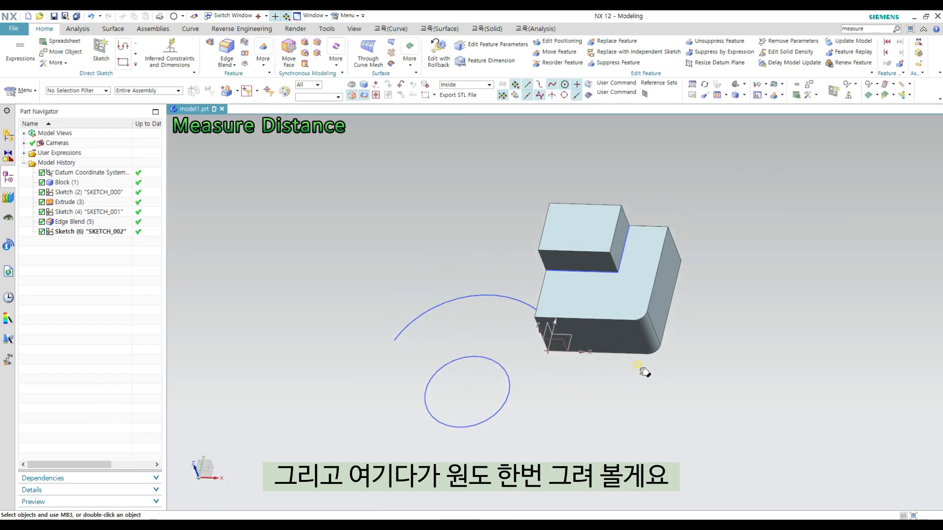
Measure the rounded vertical corner face of the lower block with the Radius type of Measure Distance.
key(m)
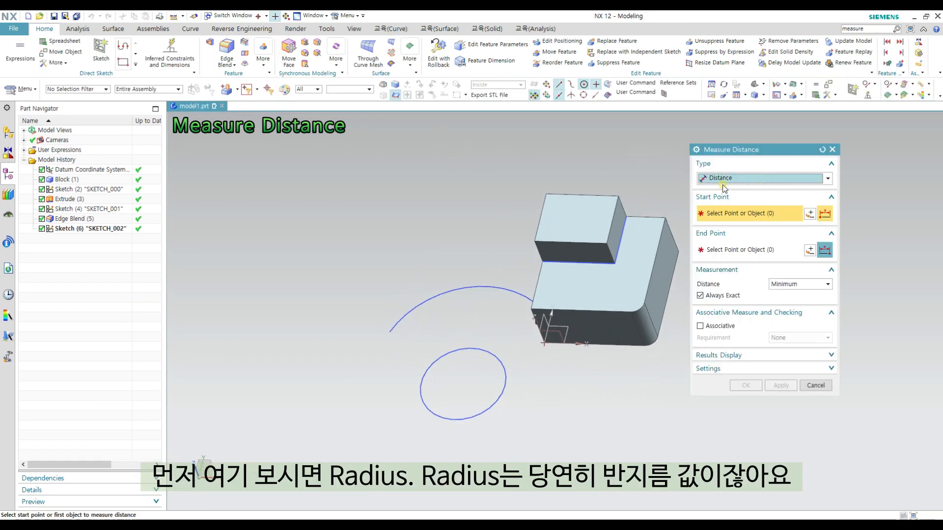
click(724, 181)
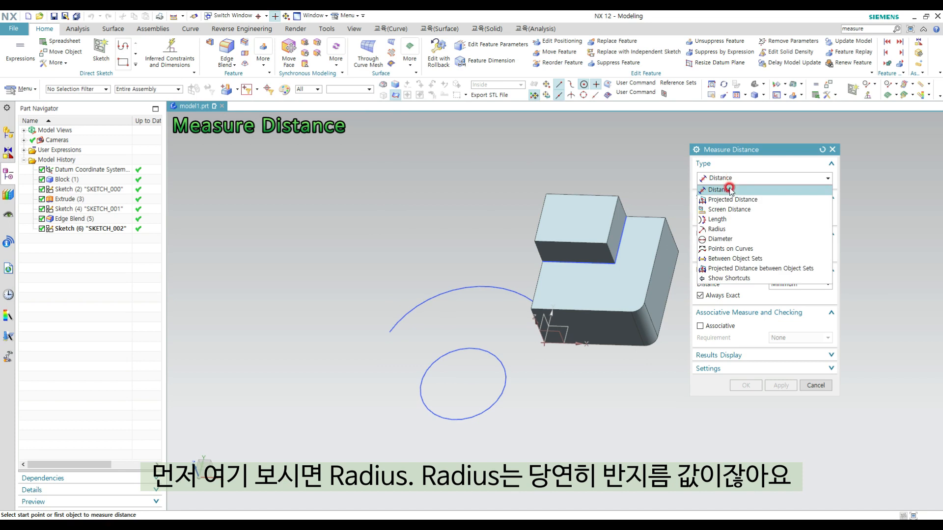
click(717, 229)
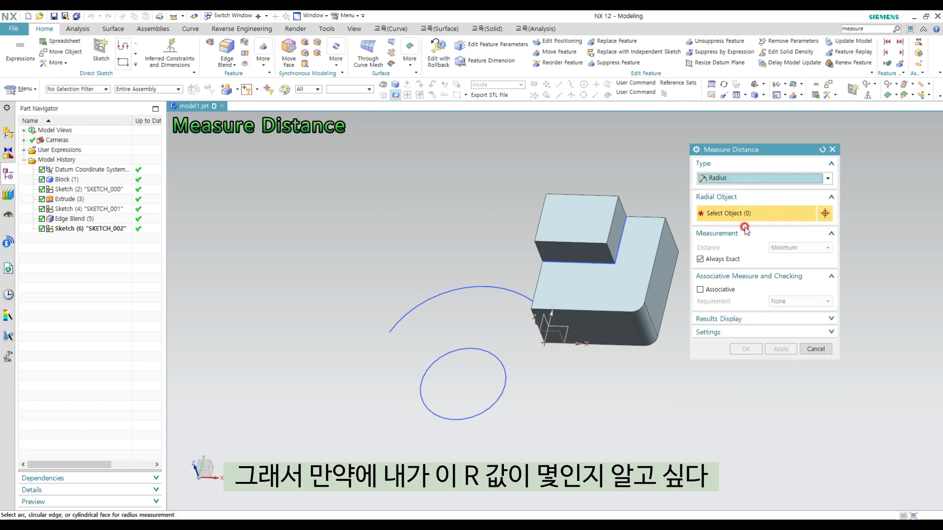
scroll(667, 324, up, 2)
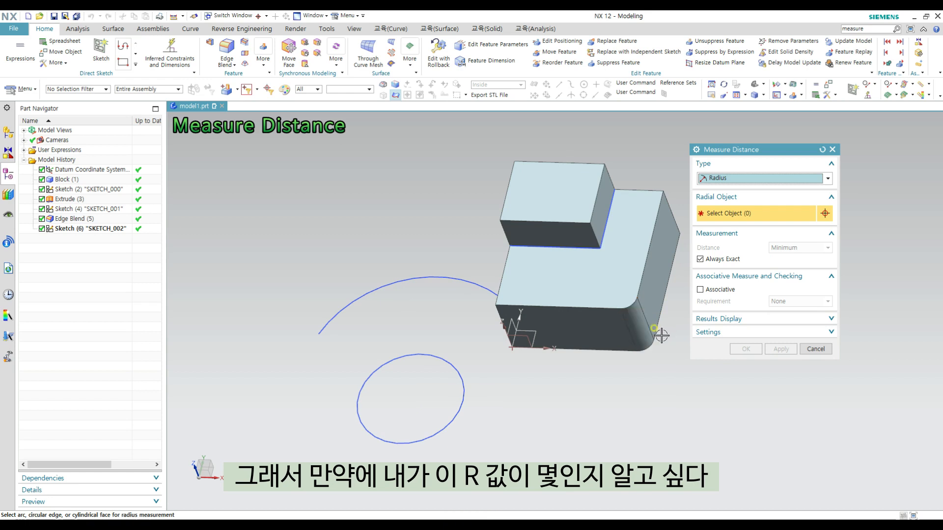
click(639, 319)
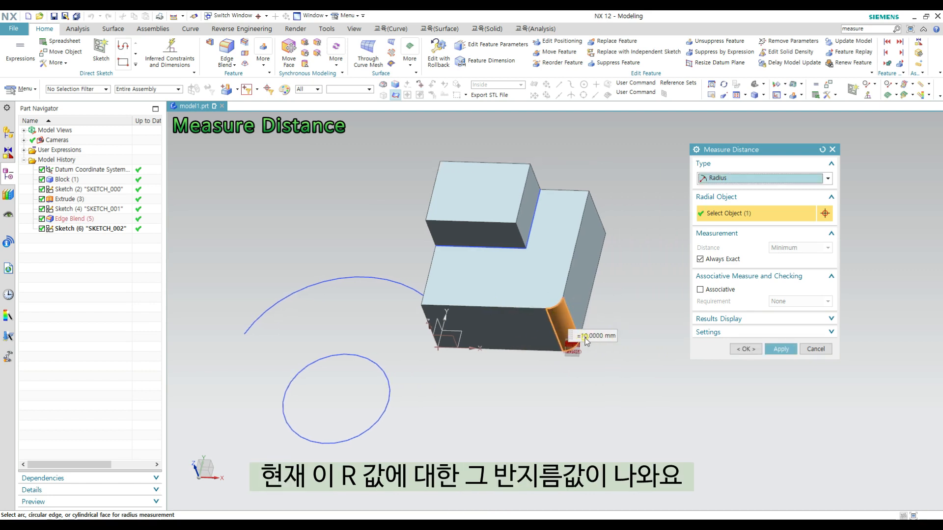
middle_drag(559, 284, 568, 322)
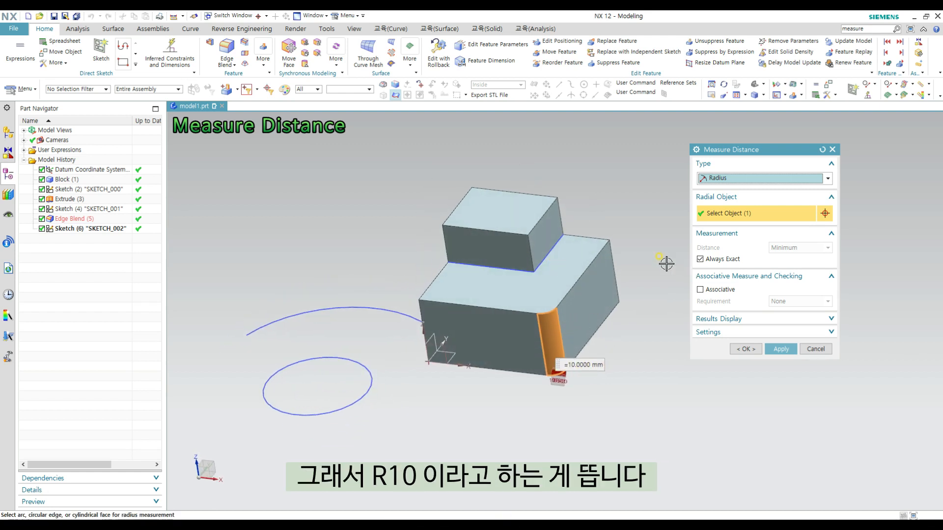
middle_click(683, 241)
Measure the sketched circle beside the model with the Diameter type and close the measurement.
click(733, 182)
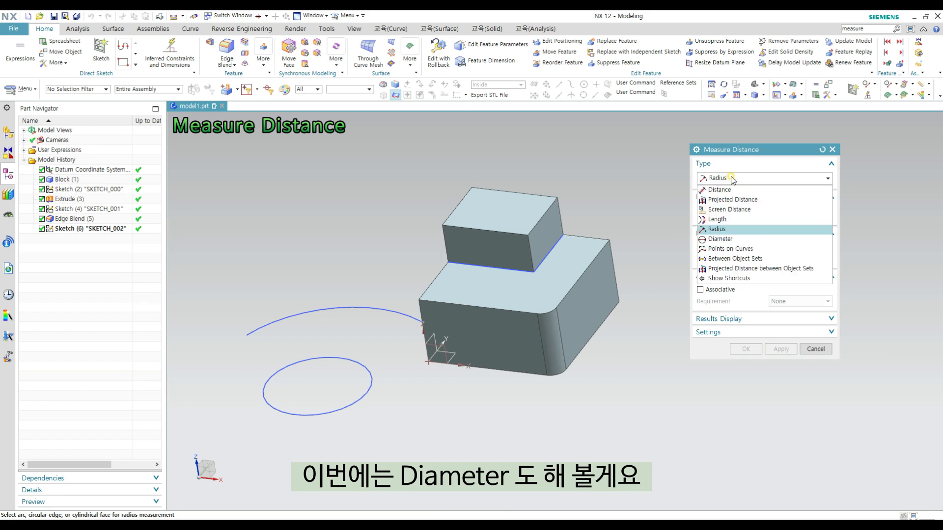
click(732, 240)
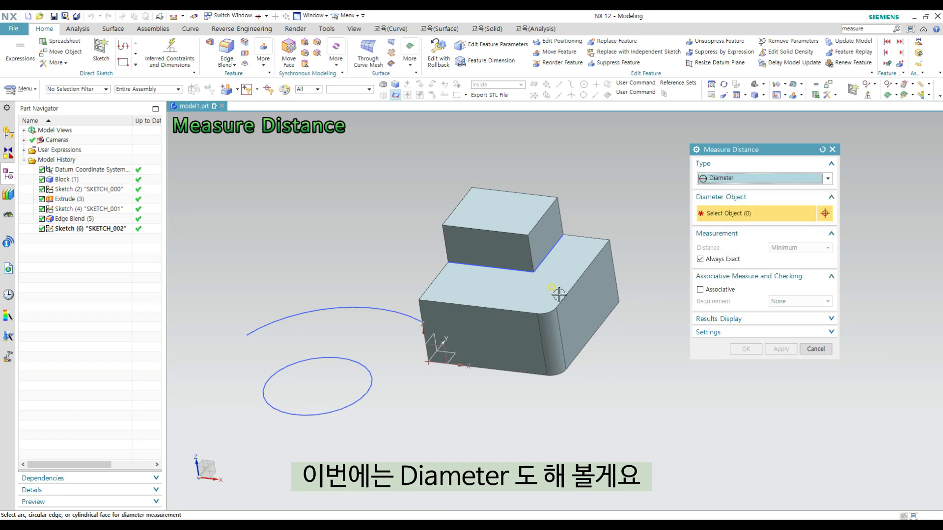
shift+middle_drag(466, 368, 535, 314)
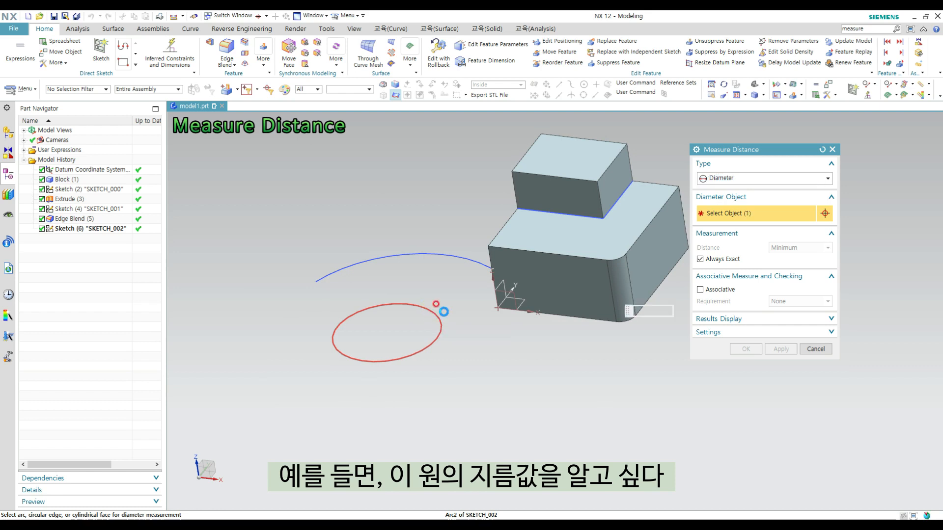
click(439, 313)
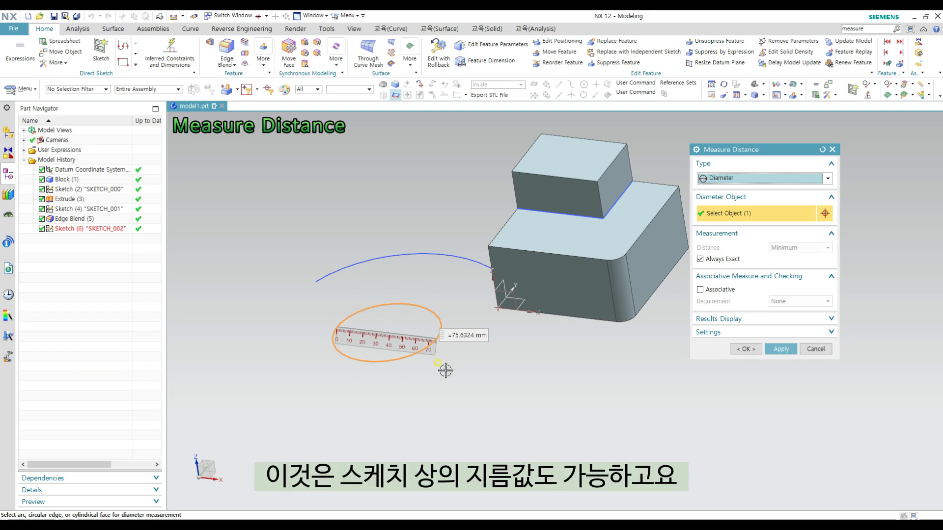
key(Escape)
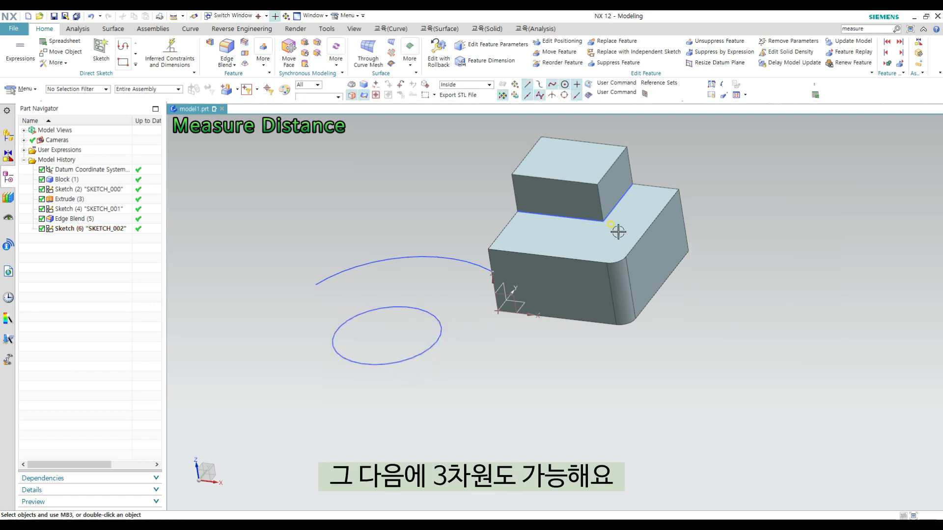
Sketch a circle about 27 mm in diameter on the upper block's top face and extrude it upward into a cylinder.
key(s)
click(569, 161)
middle_click(573, 164)
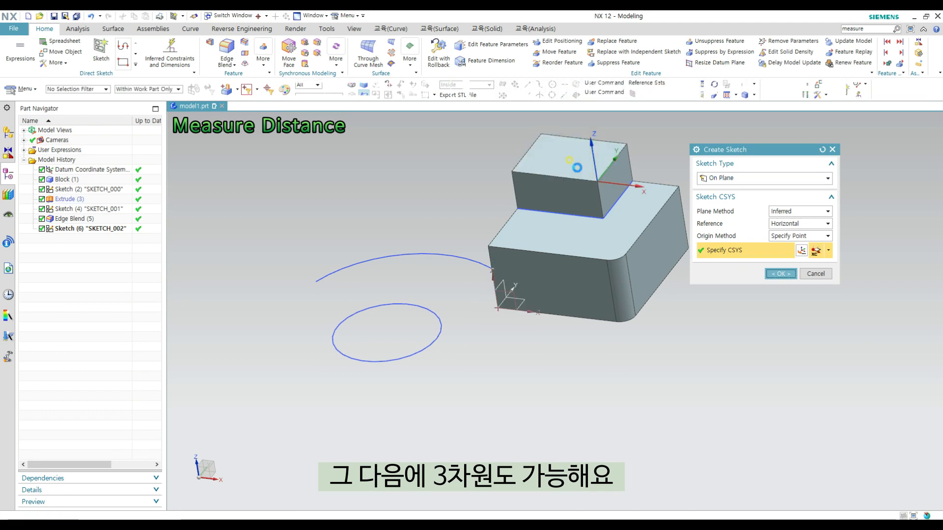
key(o)
click(507, 266)
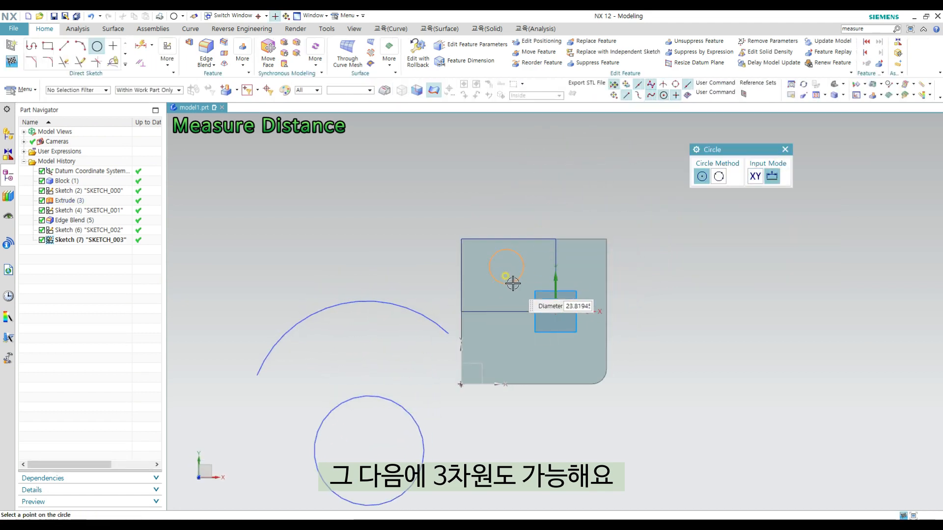
click(510, 283)
middle_drag(508, 280, 494, 216)
key(Escape)
key(ctrl+q)
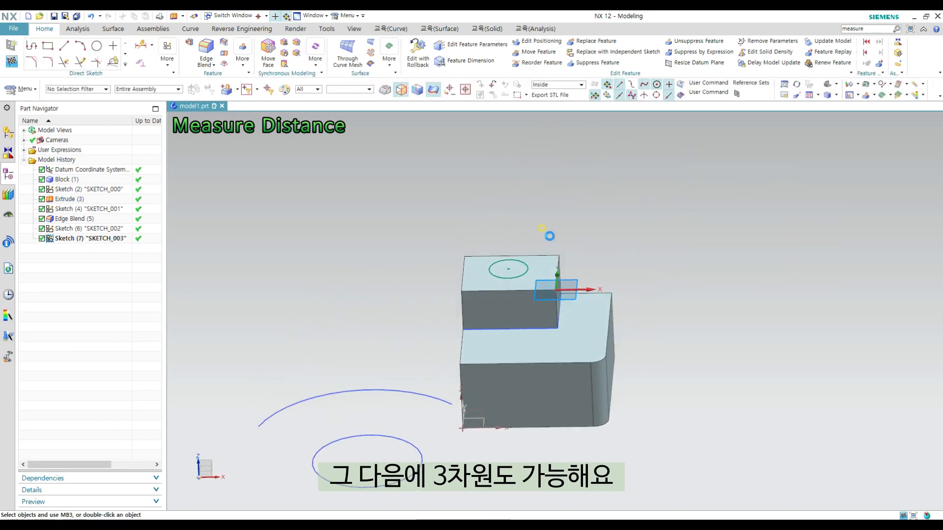
key(x)
middle_click(596, 338)
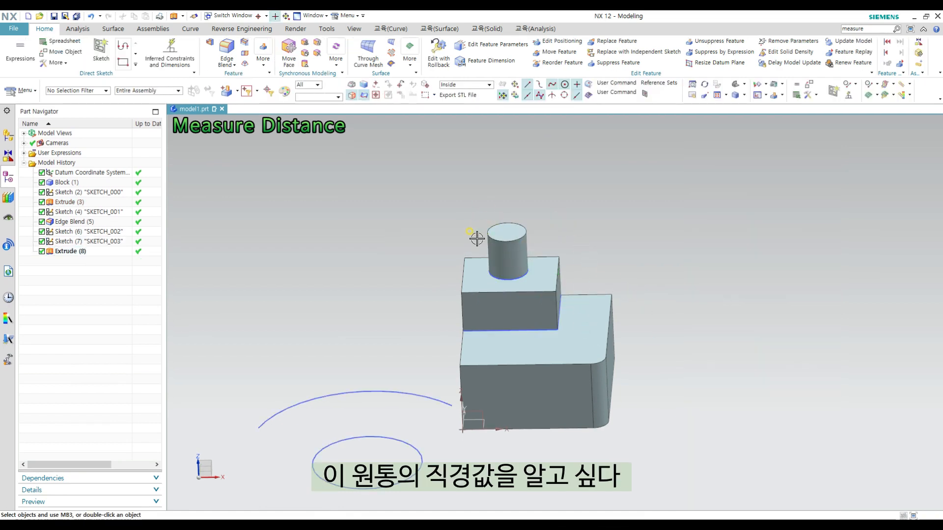
Measure the cylinder's side face with the Diameter type and with the Radius type of Measure Distance.
key(m)
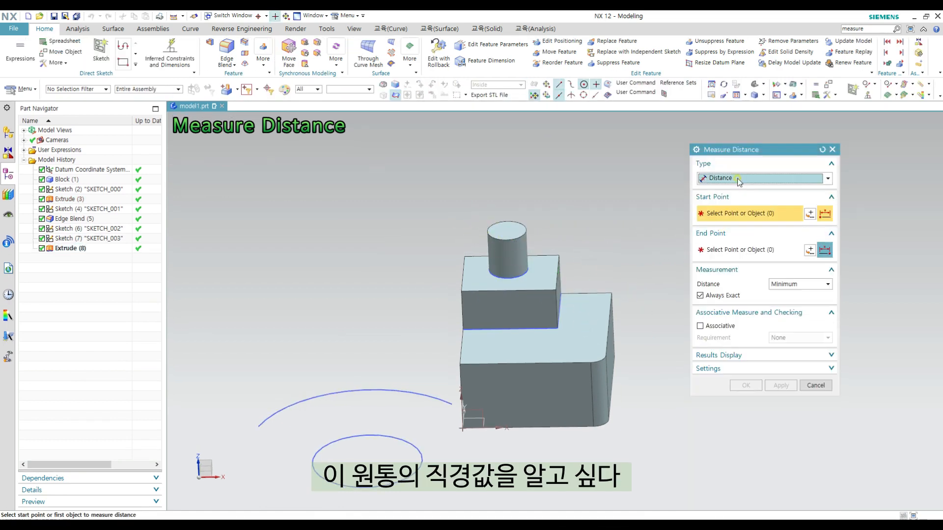
click(736, 179)
click(717, 237)
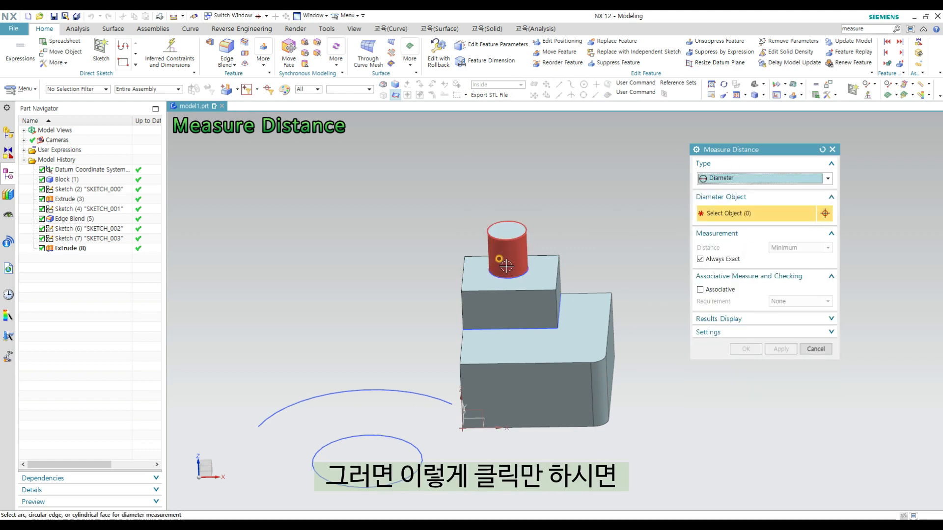
click(511, 260)
middle_drag(512, 244, 591, 273)
click(747, 180)
click(716, 229)
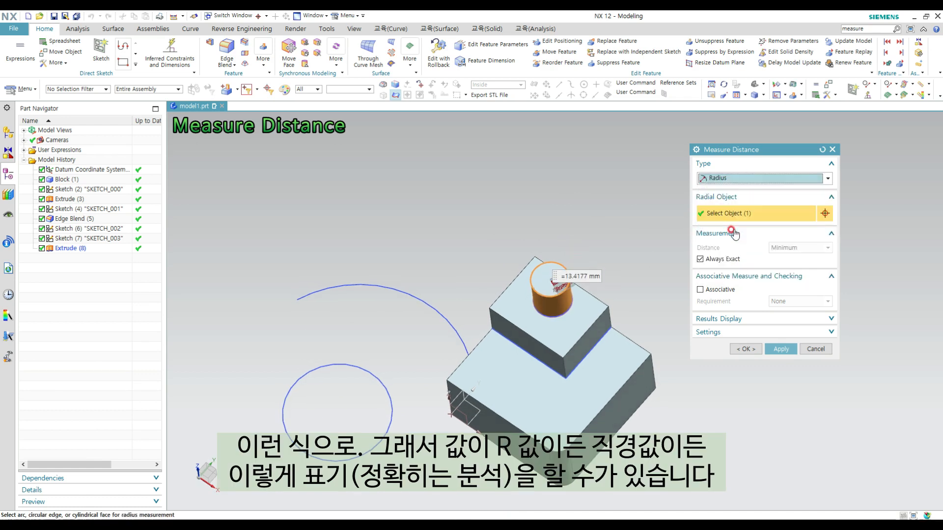